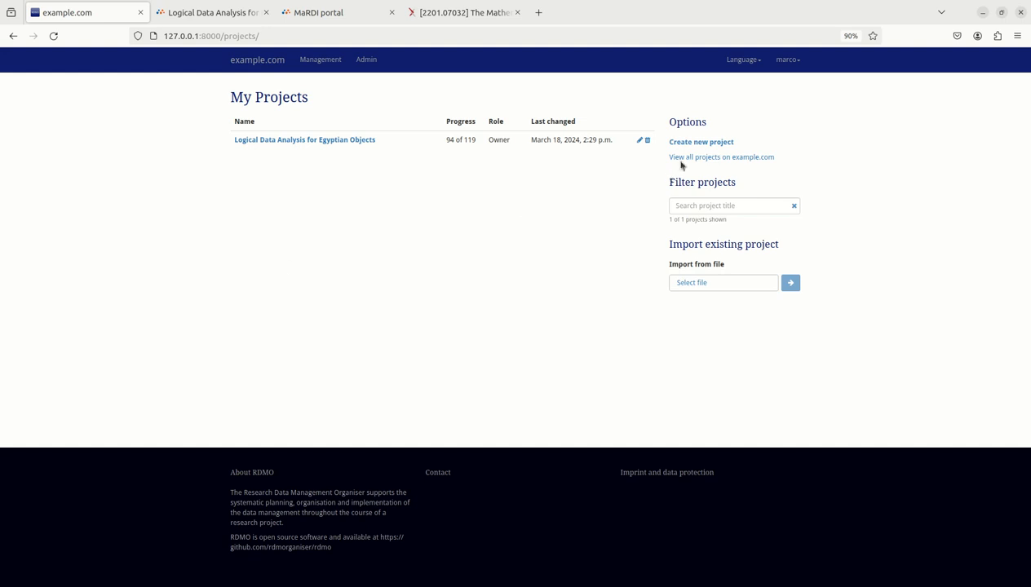
# - Open the project "Logical Data Analysis for Egyptian Objects" and start answering its questionnaire
pyautogui.click(700, 143)
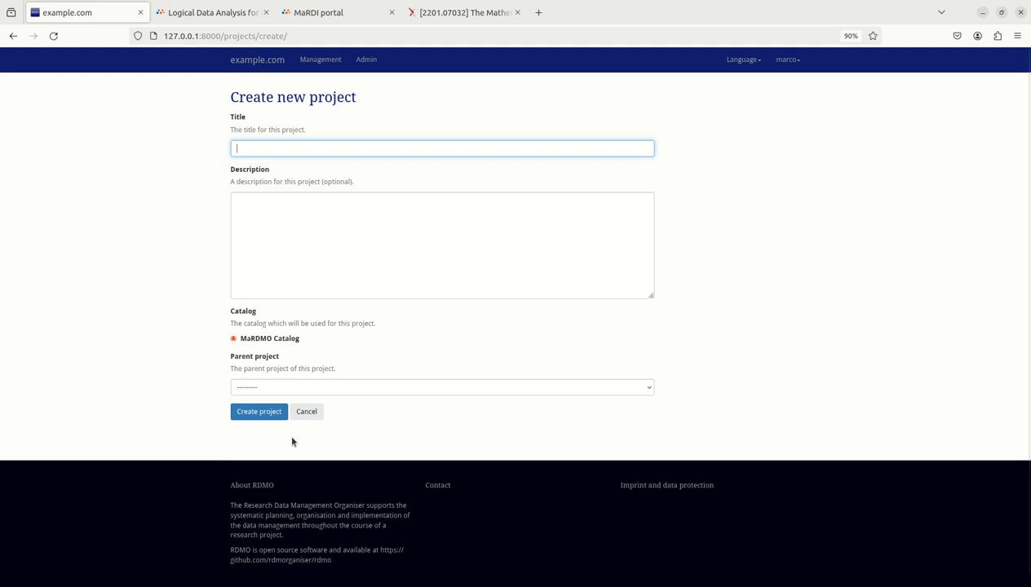
pyautogui.click(309, 417)
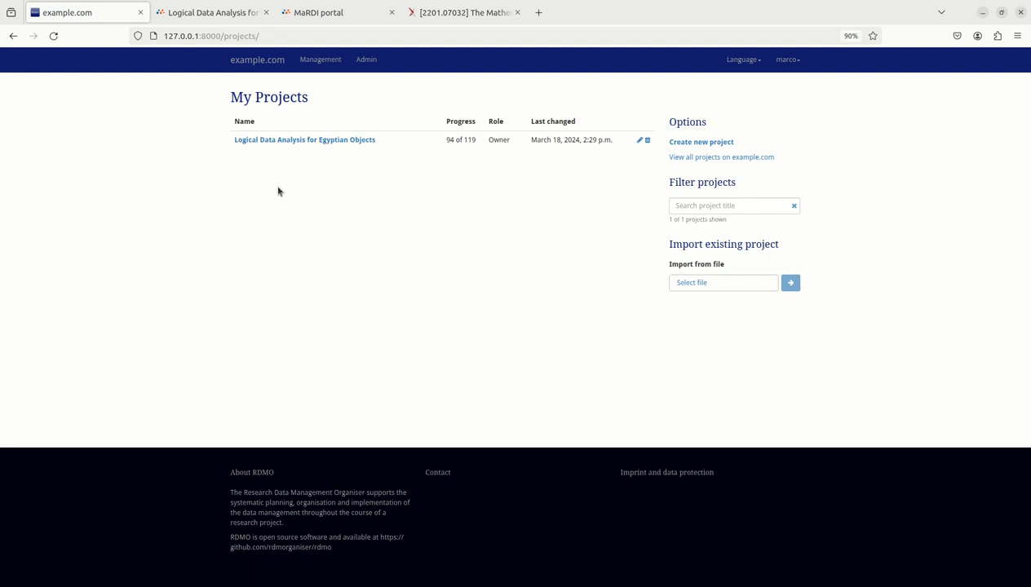
pyautogui.click(294, 142)
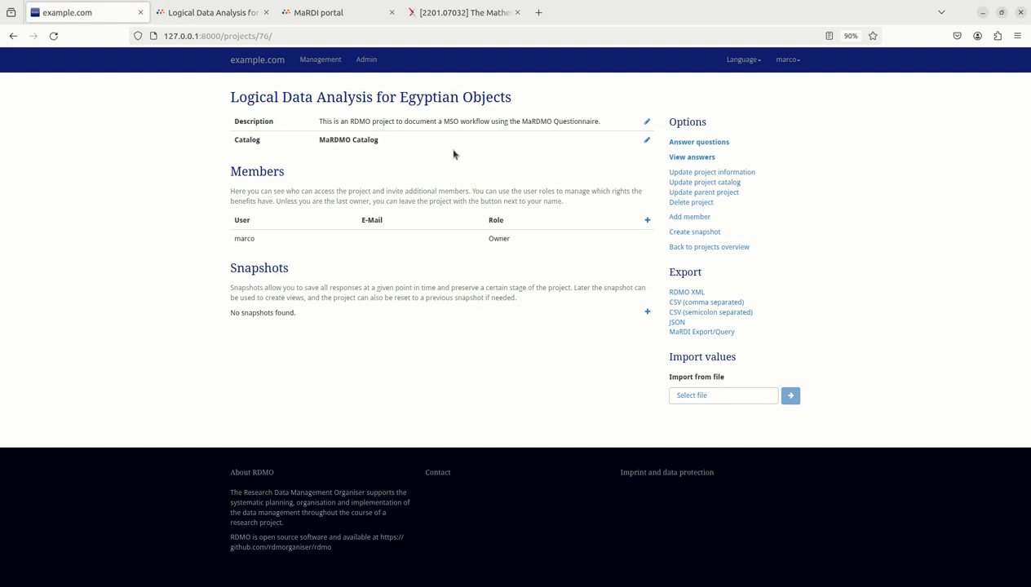
pyautogui.click(687, 143)
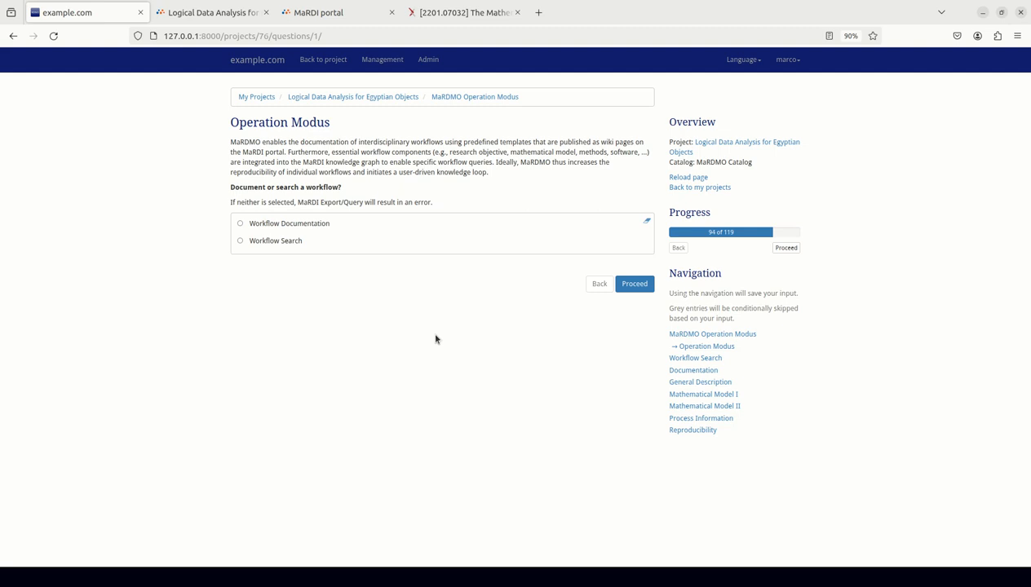
# - Set the operation modus to Workflow Documentation and request a preview of the documentation
pyautogui.click(317, 231)
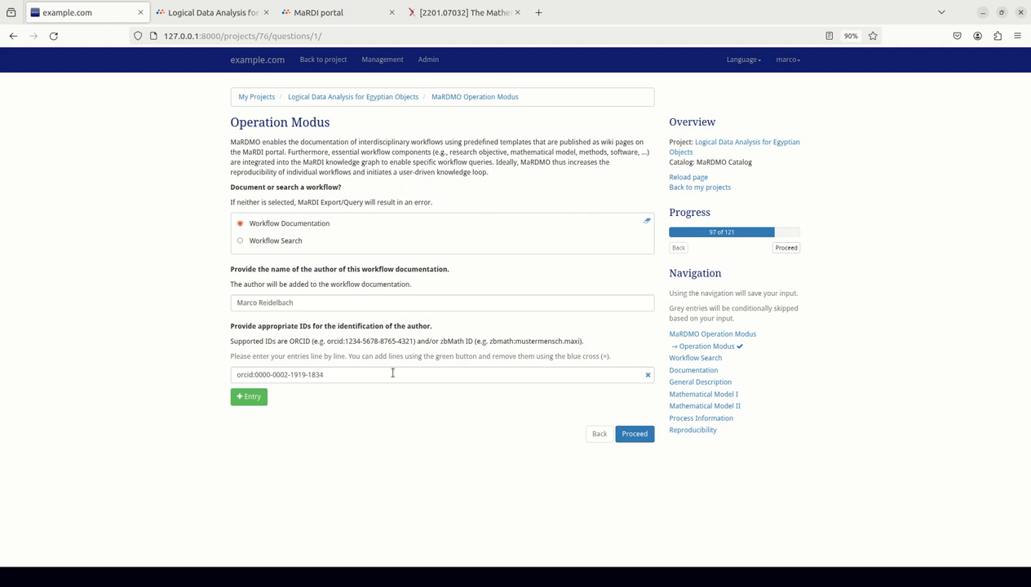
pyautogui.click(636, 435)
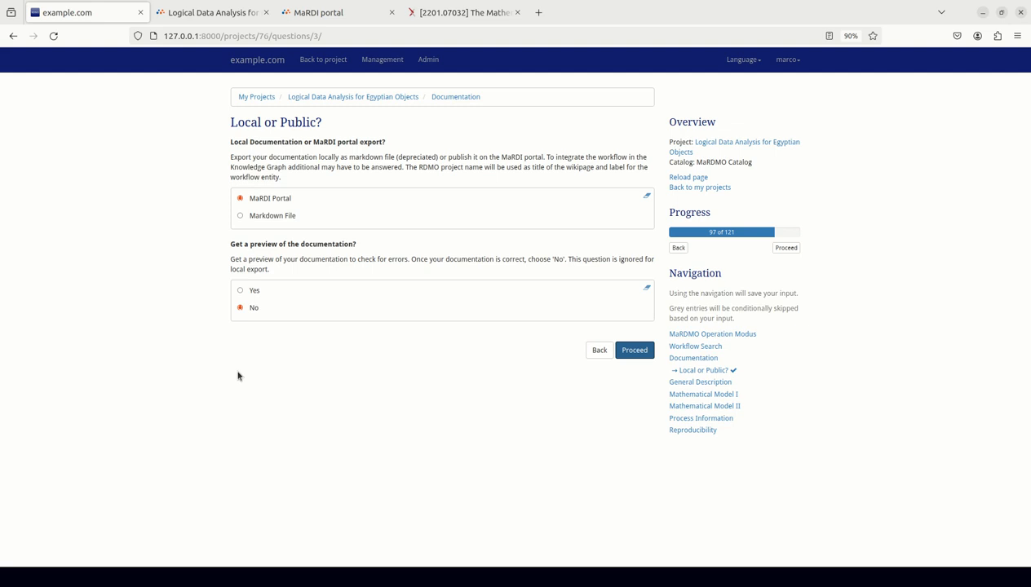
pyautogui.click(254, 291)
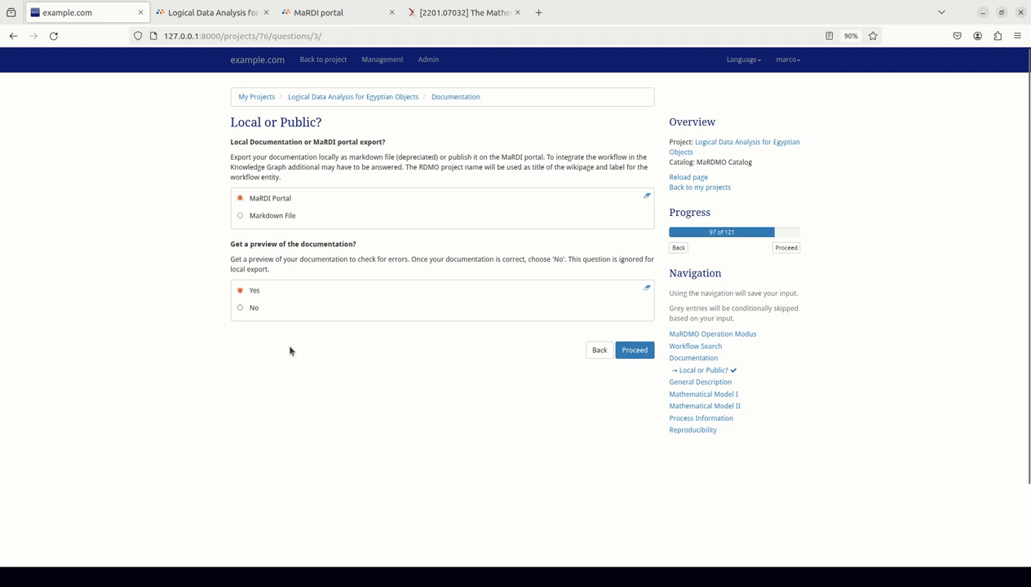
pyautogui.click(632, 351)
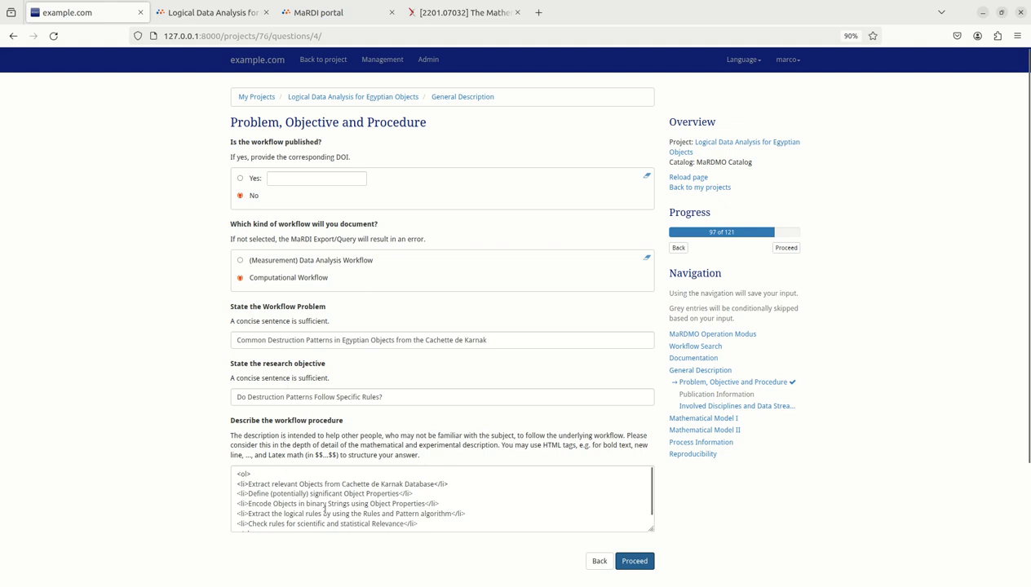
# - Review the General Description answers on problem, objective and procedure, and on the involved disciplines and data streams
pyautogui.click(651, 489)
pyautogui.moveTo(651, 489); pyautogui.dragTo(652, 499)
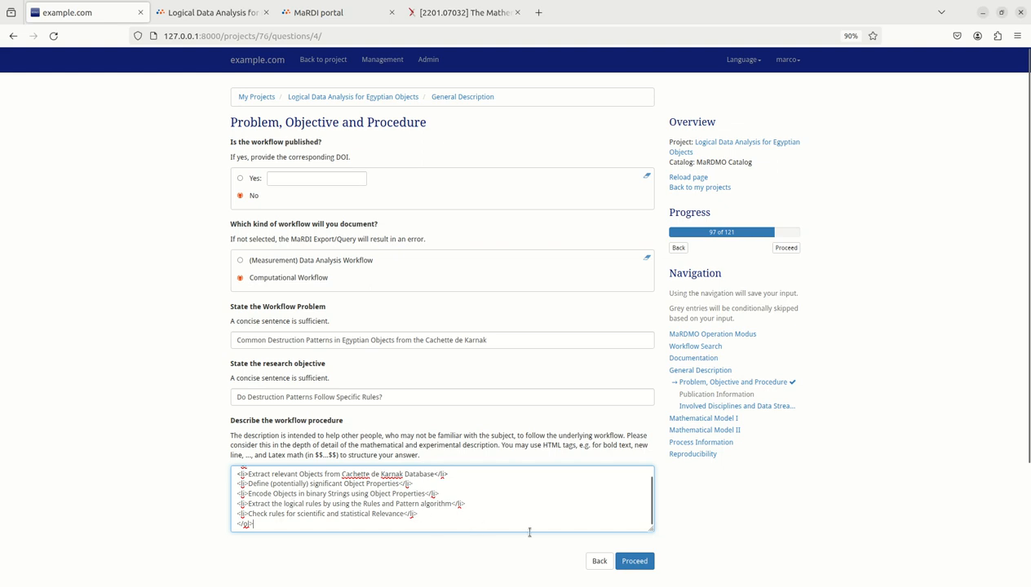
pyautogui.click(633, 561)
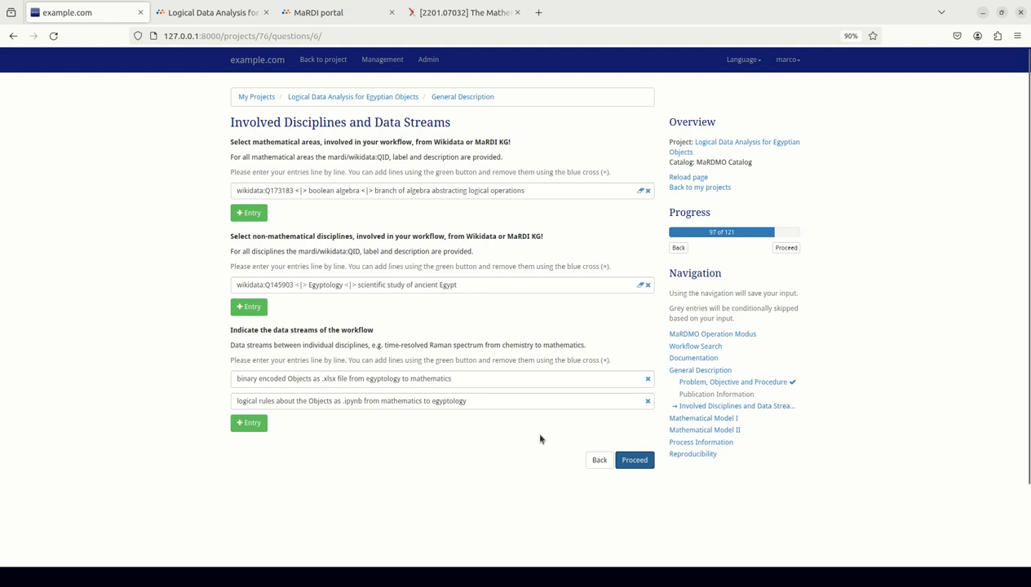
pyautogui.click(635, 460)
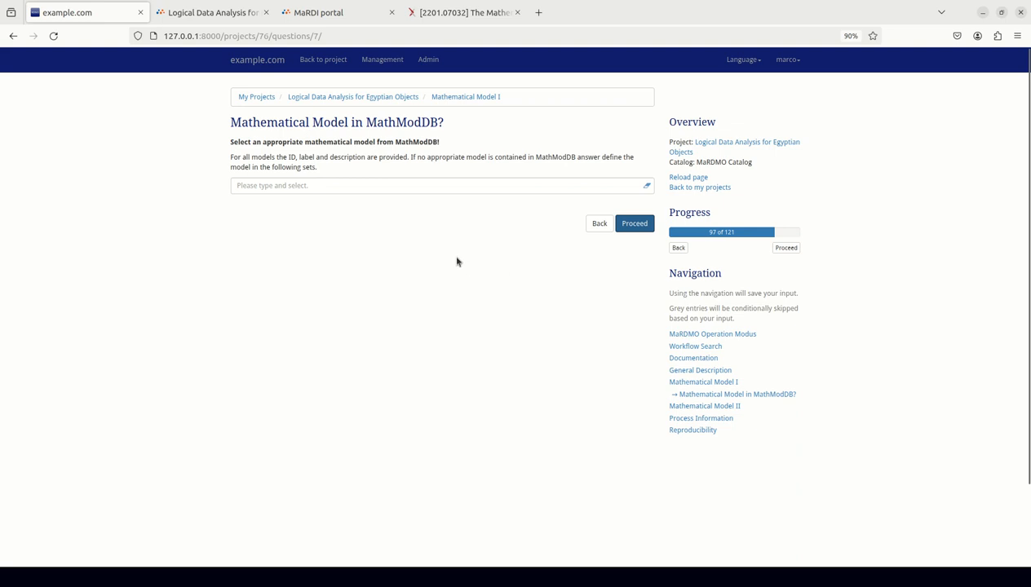
# - Set the mathematical model to "not in MathModDB" and review the new model's definition fields
pyautogui.click(412, 184)
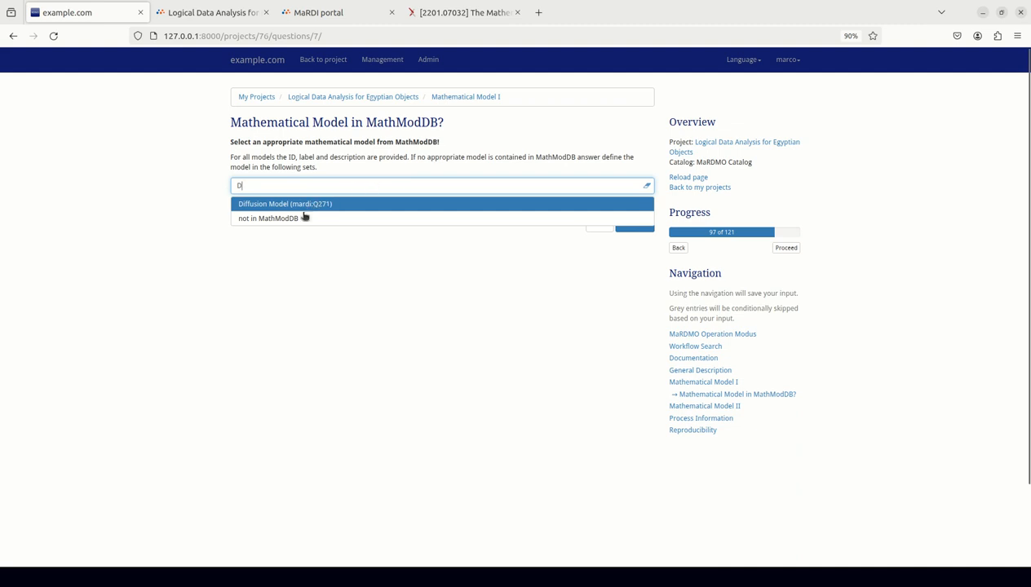
pyautogui.click(269, 219)
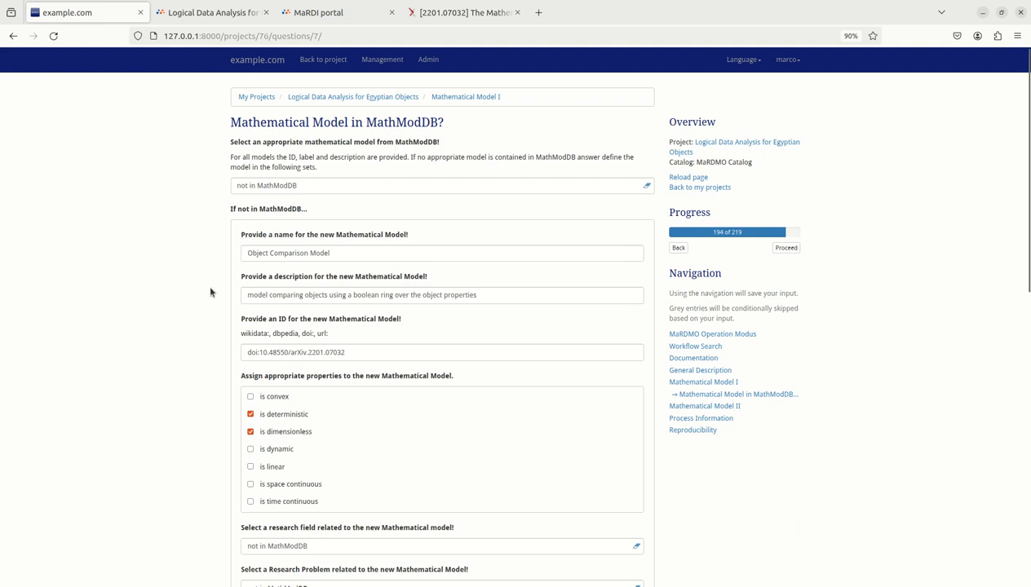
pyautogui.scroll(-2, 207, 283)
pyautogui.scroll(-2, 210, 292)
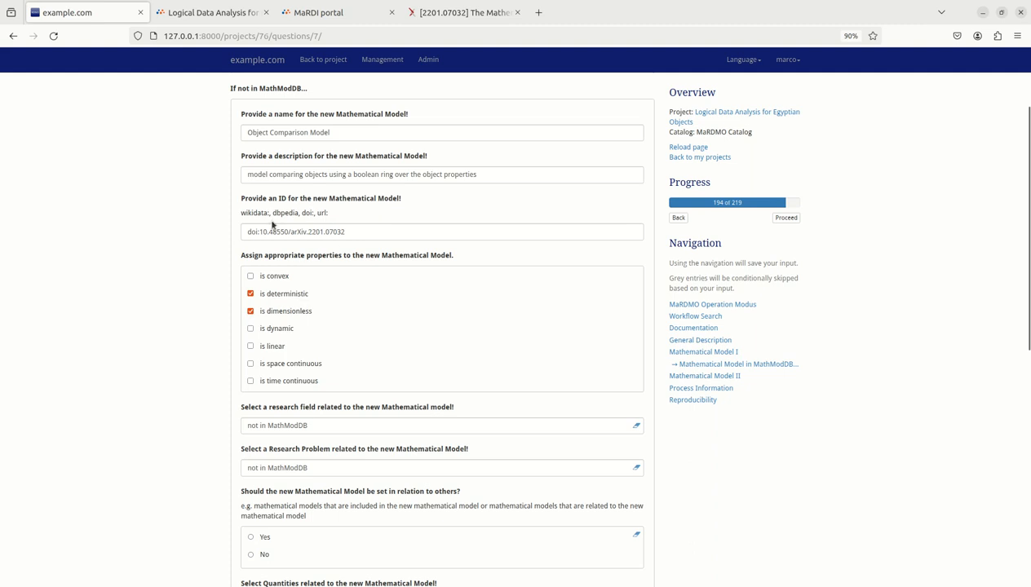
pyautogui.scroll(-3, 206, 323)
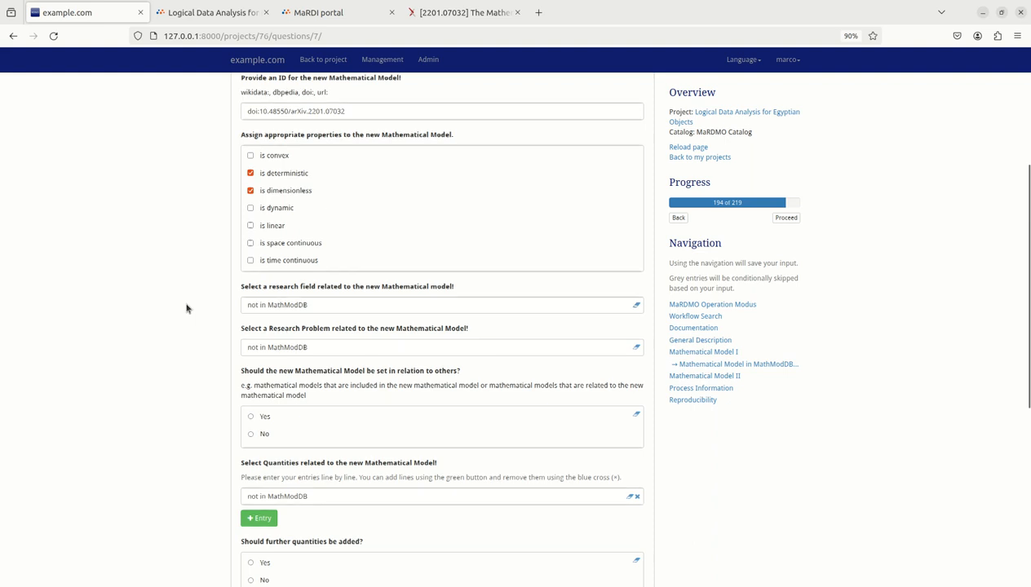
pyautogui.scroll(-2, 186, 308)
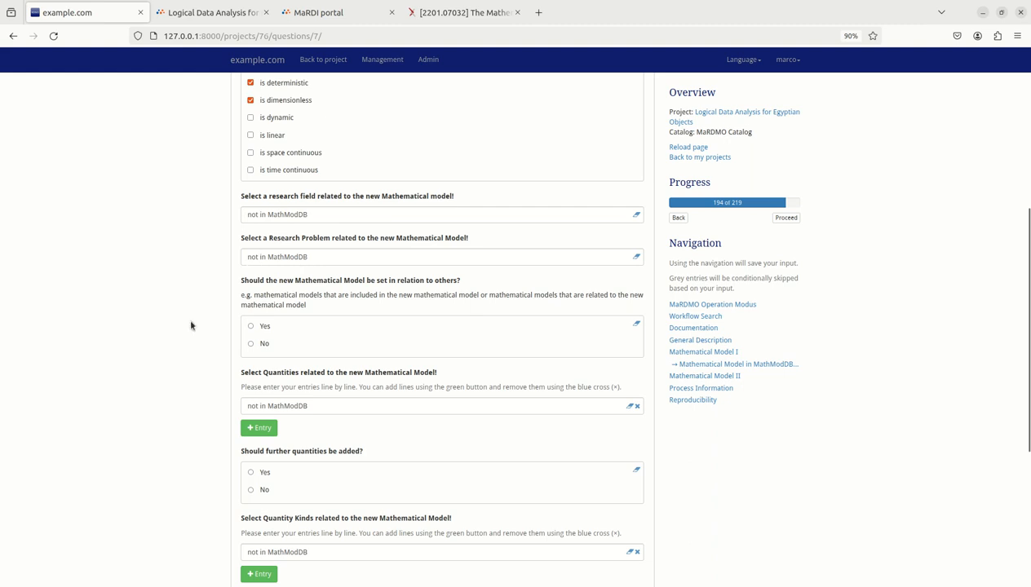
pyautogui.scroll(-3, 190, 325)
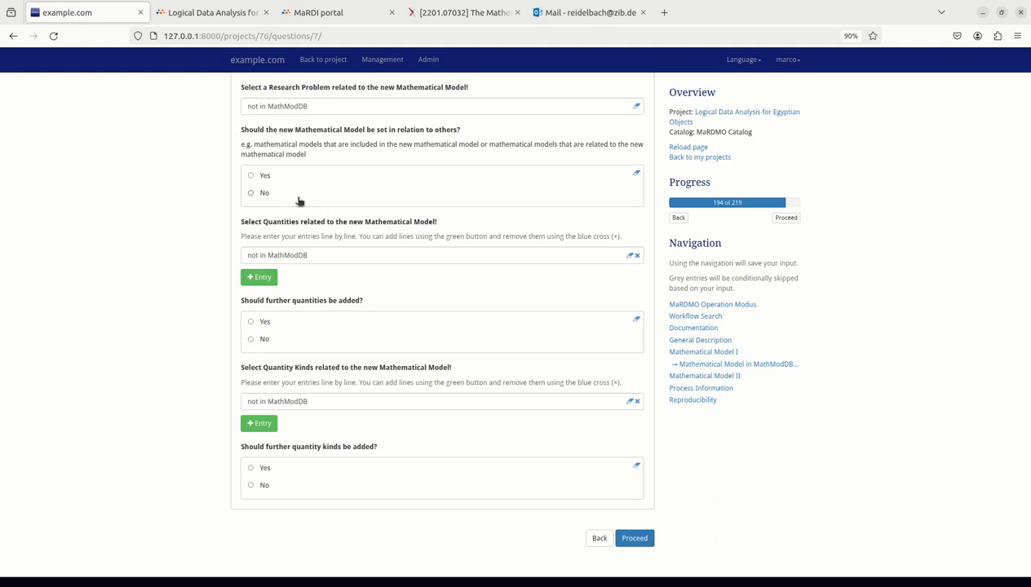
# - Answer No to relating the new mathematical model to others and Yes to adding further quantities, and save the page
pyautogui.click(252, 196)
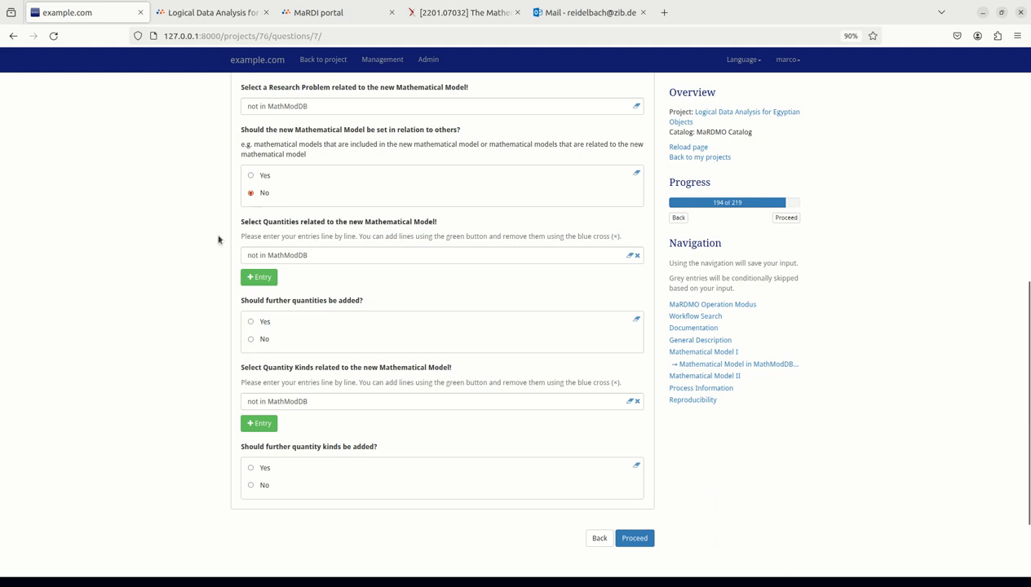
pyautogui.scroll(-2, 206, 287)
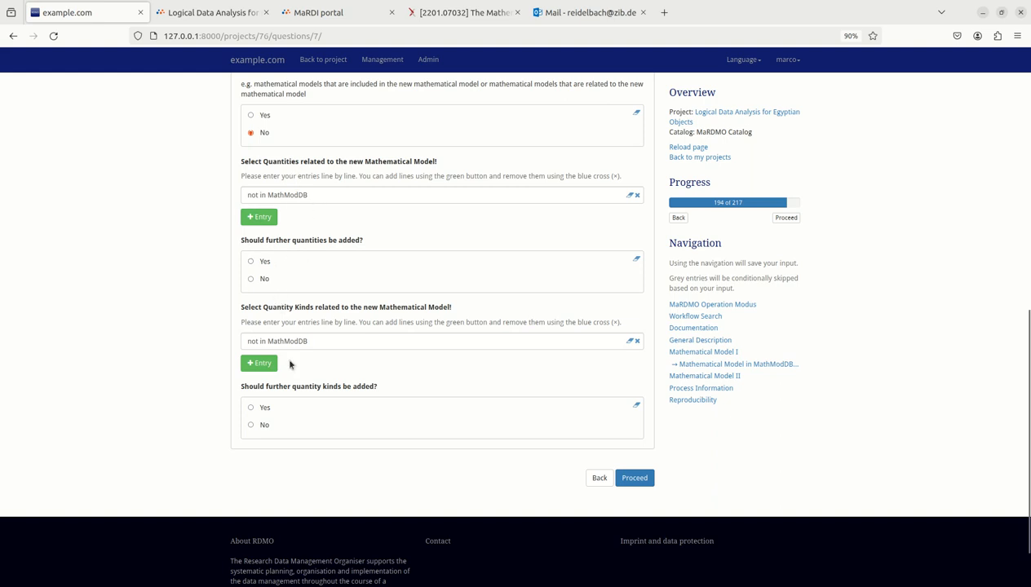
pyautogui.click(259, 262)
pyautogui.click(637, 481)
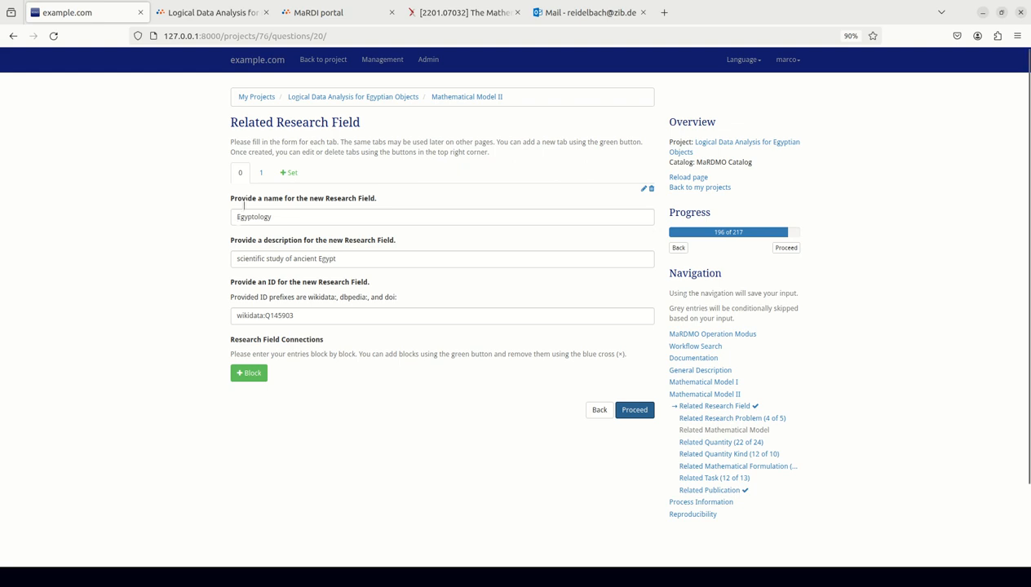
# - Review the second related research field with its connection and the related research problem
pyautogui.click(261, 172)
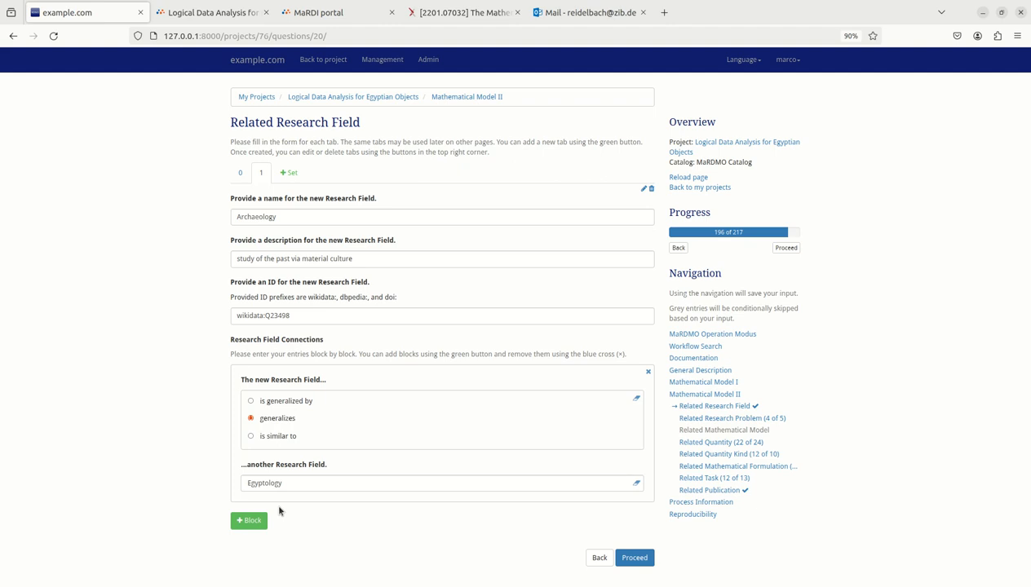
pyautogui.click(632, 558)
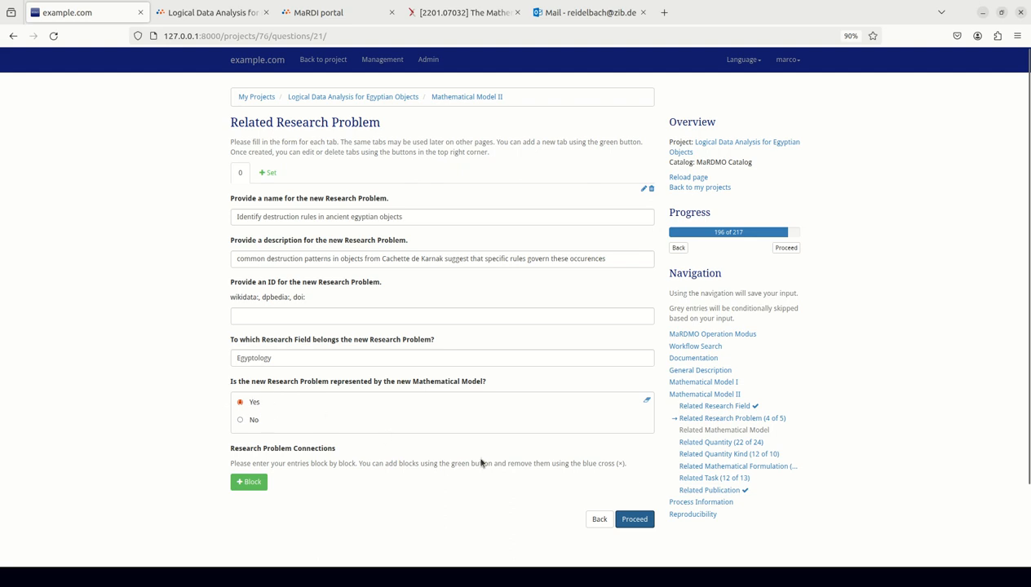
pyautogui.click(637, 520)
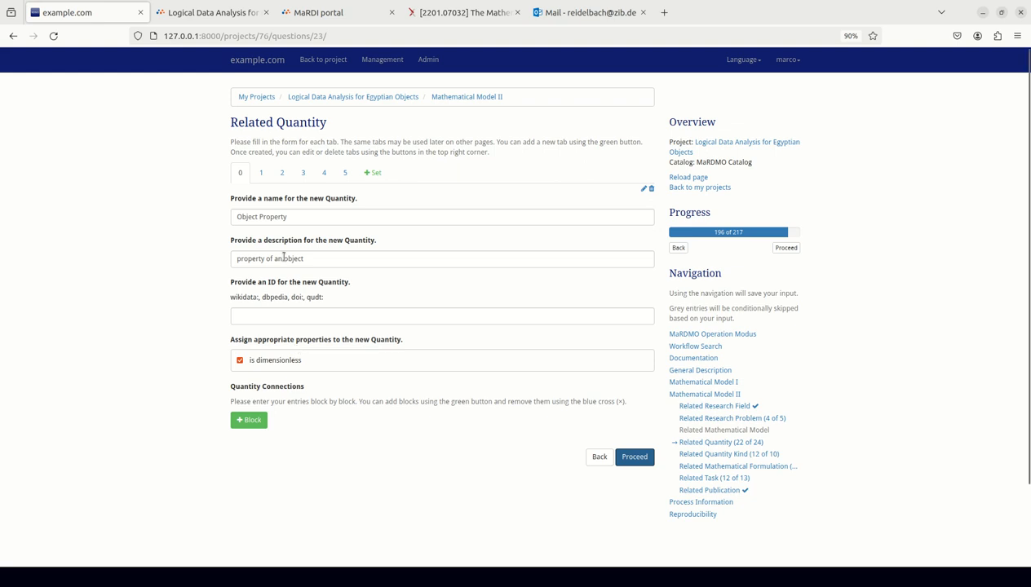
# - Go through all the related quantity sets, checking each one's name, description, ID and properties
pyautogui.click(262, 181)
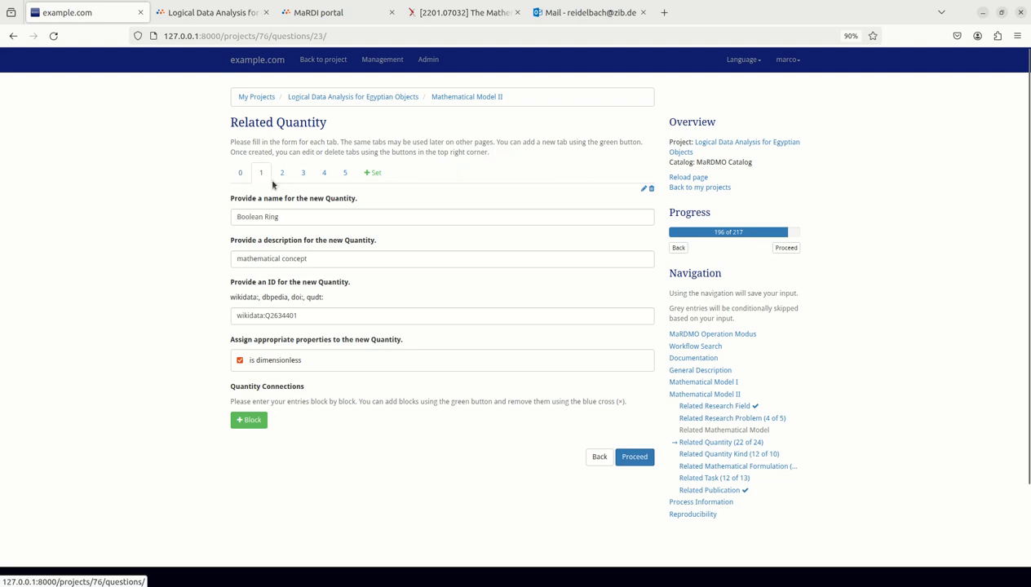
pyautogui.click(281, 181)
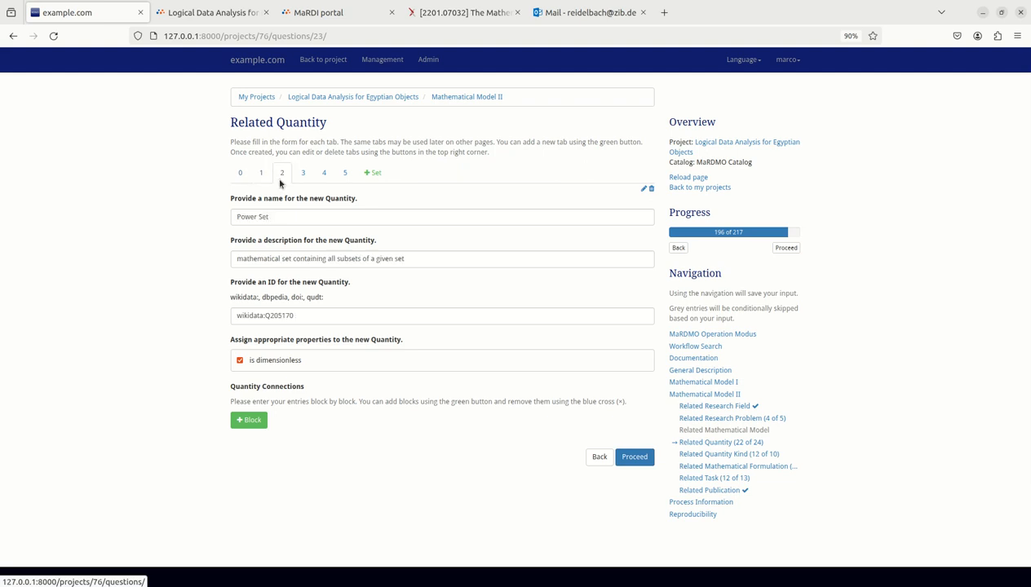
pyautogui.click(301, 180)
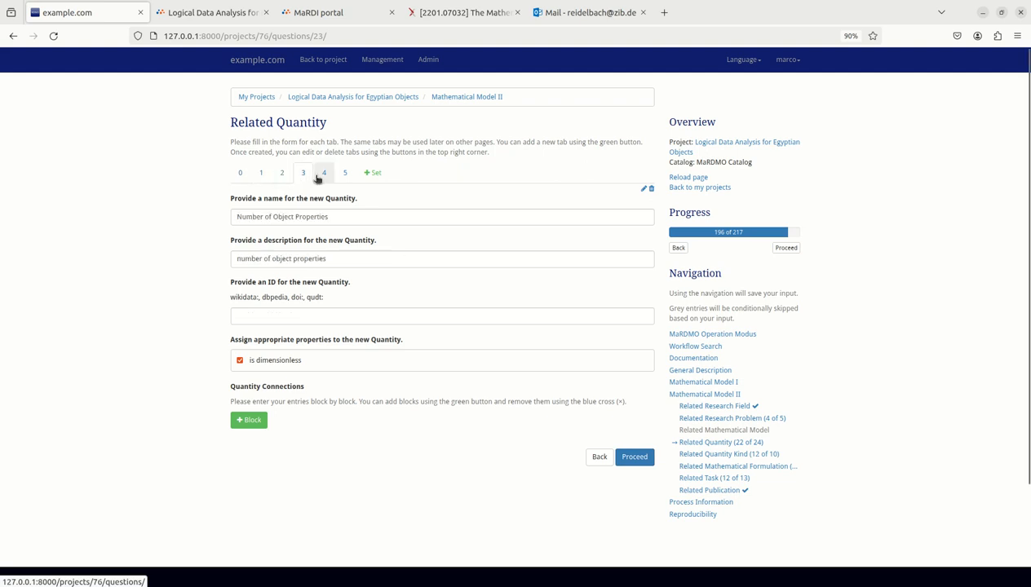
pyautogui.click(319, 180)
pyautogui.click(341, 175)
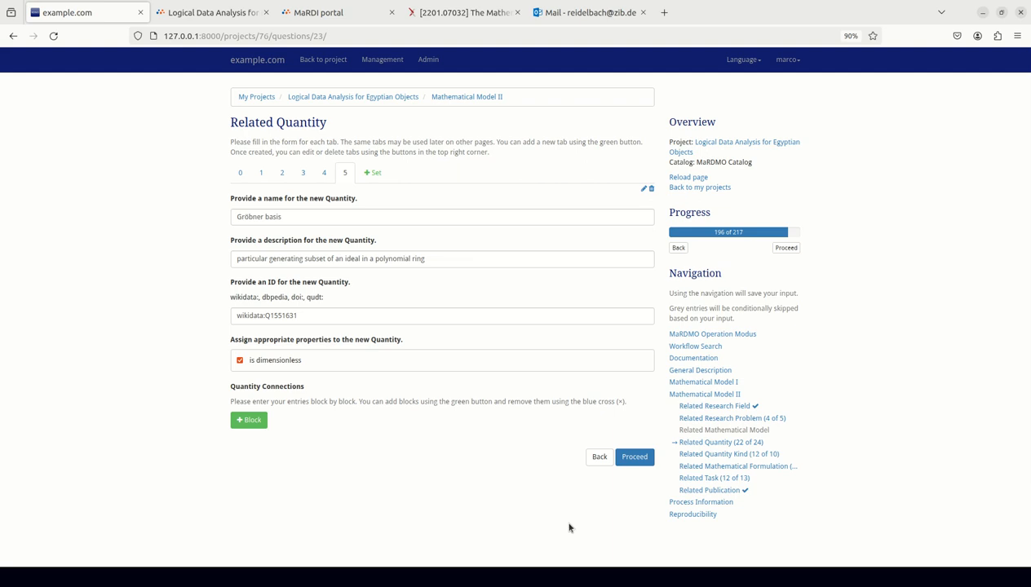
pyautogui.click(644, 458)
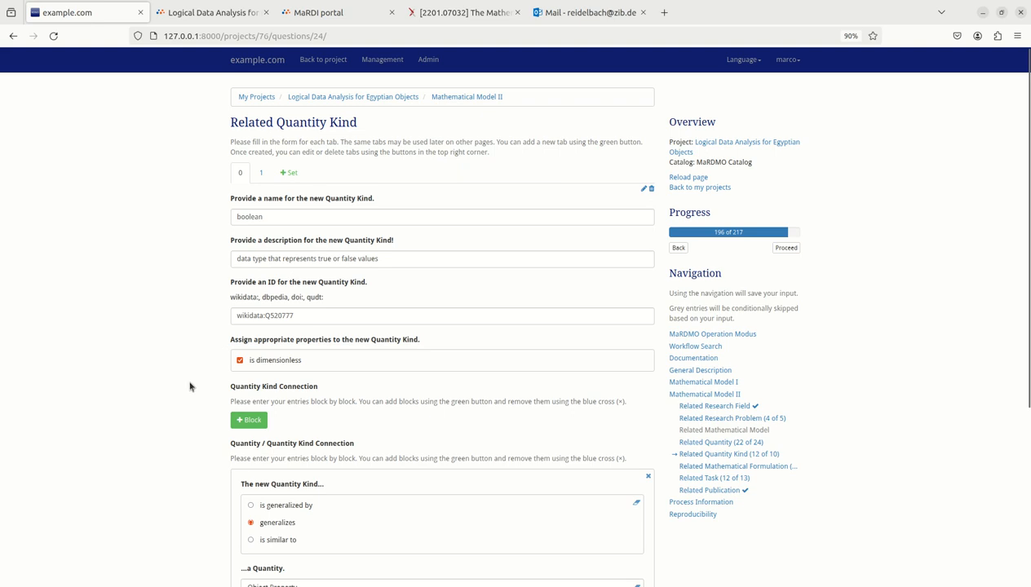
# - Review both related quantity kinds and their connections to quantities
pyautogui.scroll(-3, 190, 387)
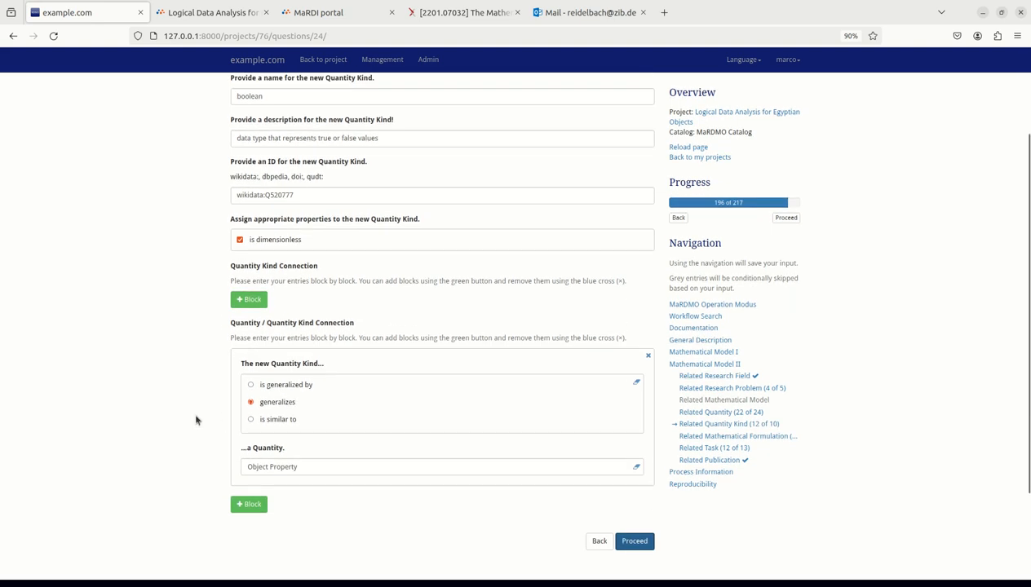
pyautogui.scroll(3, 196, 420)
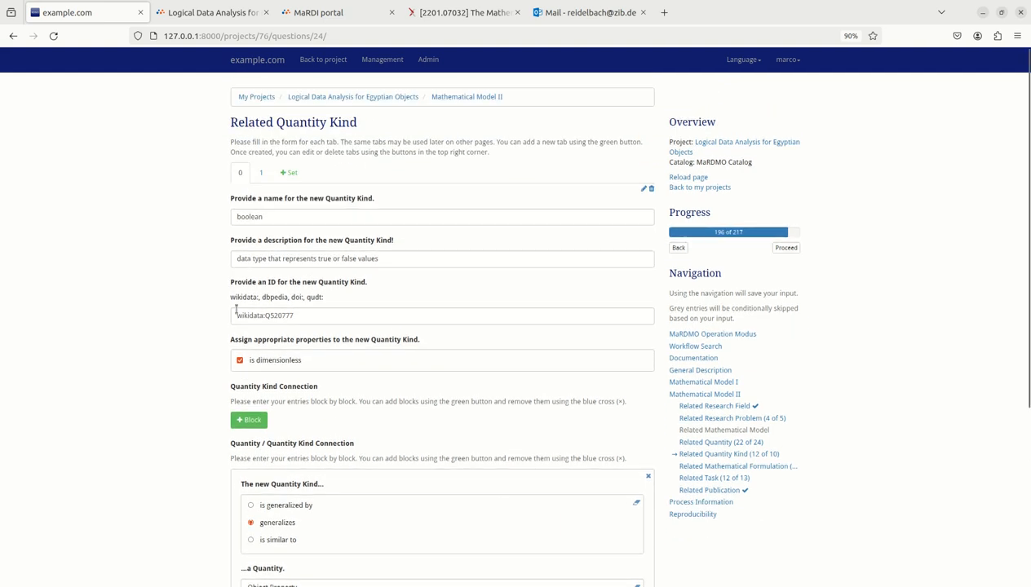
pyautogui.click(261, 173)
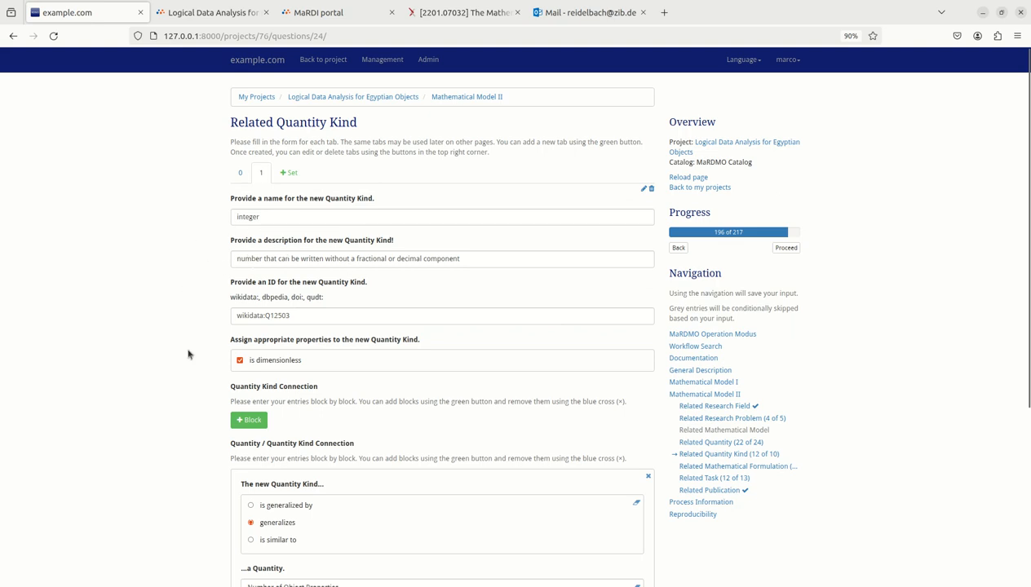
pyautogui.scroll(-2, 188, 354)
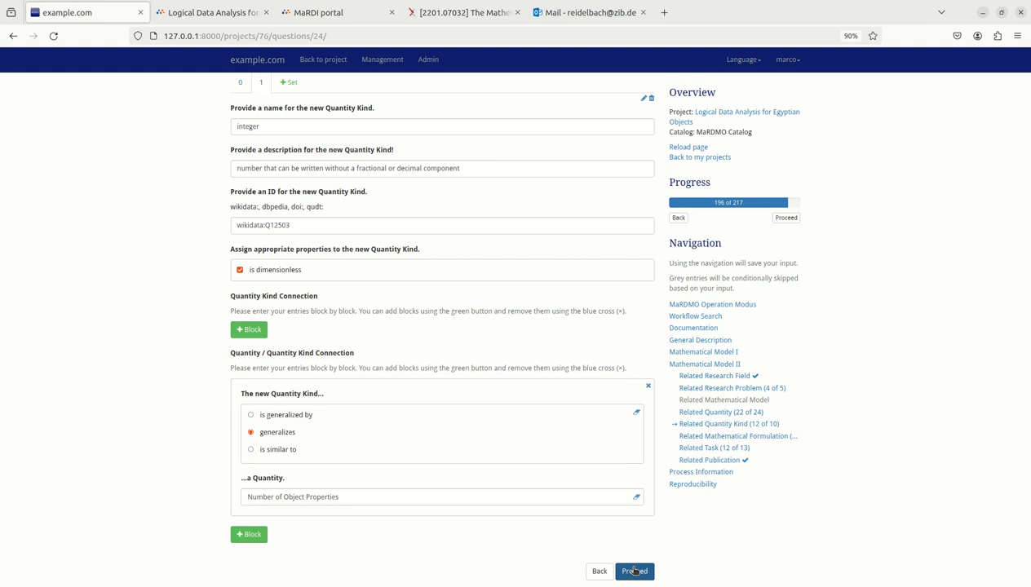
pyautogui.click(635, 571)
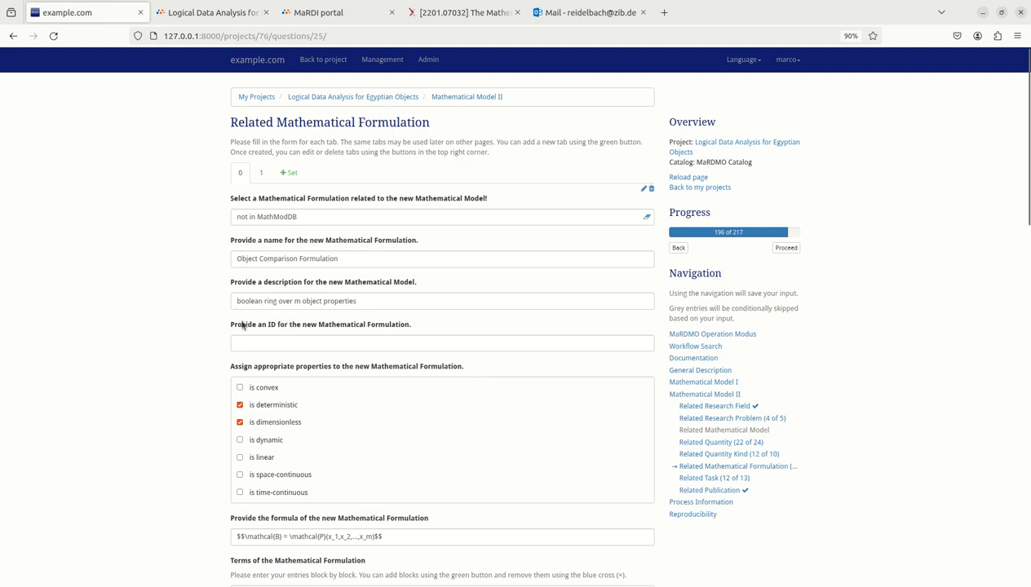
# - Review the first related mathematical formulation, including its properties, formula, terms and the mathematical model containing it
pyautogui.scroll(-5, 207, 417)
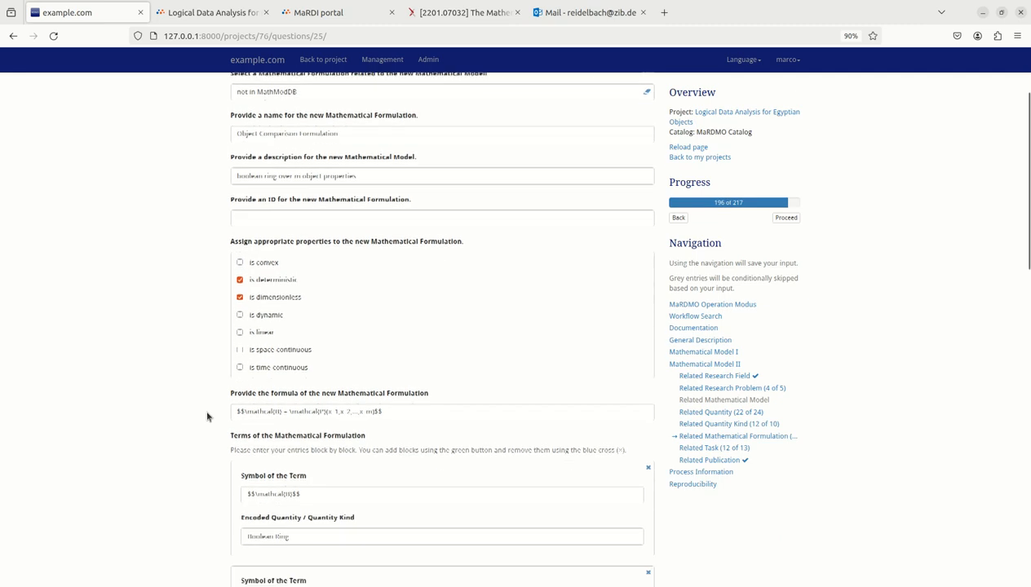
pyautogui.scroll(-2, 207, 416)
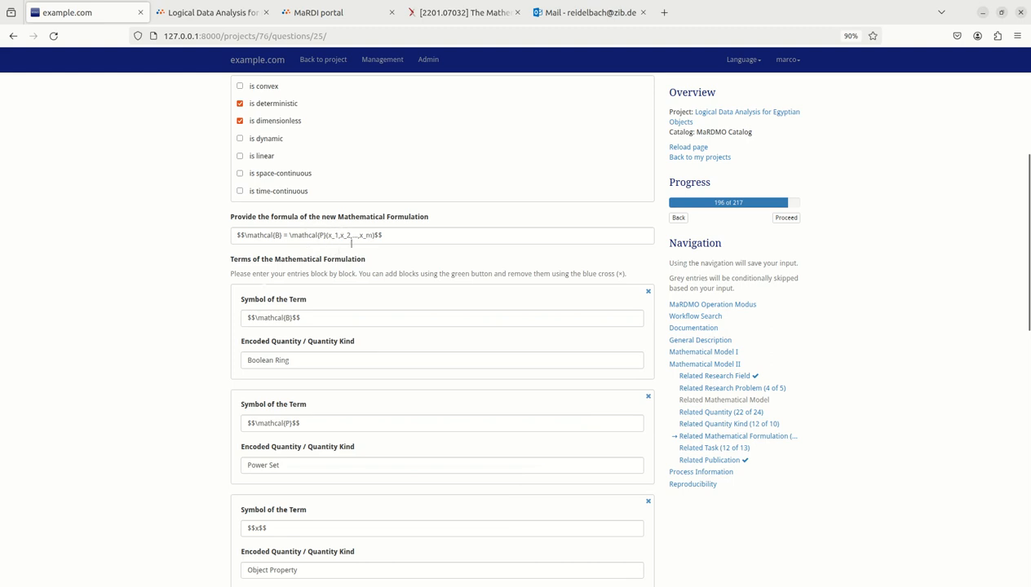
pyautogui.scroll(-3, 211, 359)
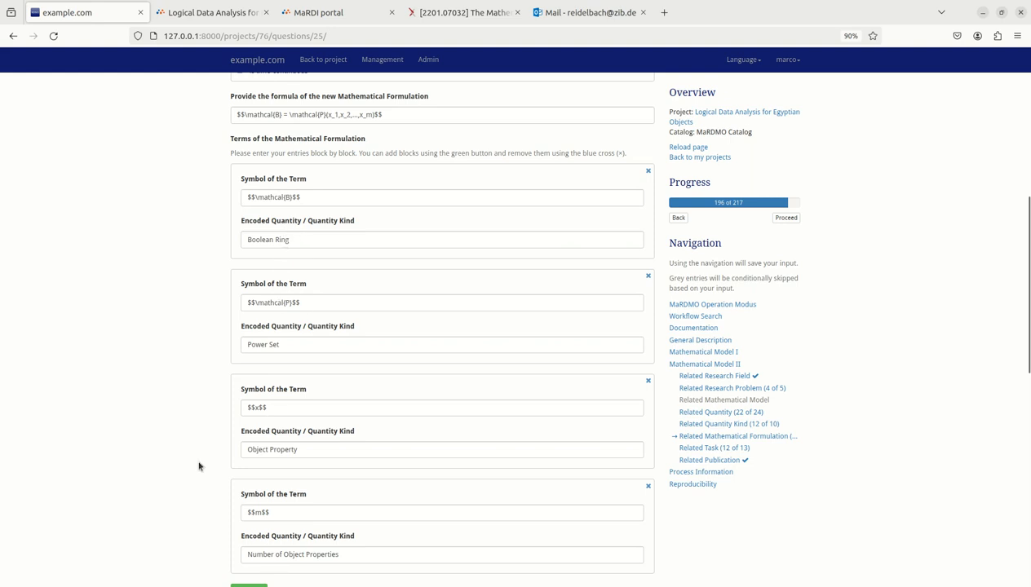
pyautogui.scroll(-5, 198, 466)
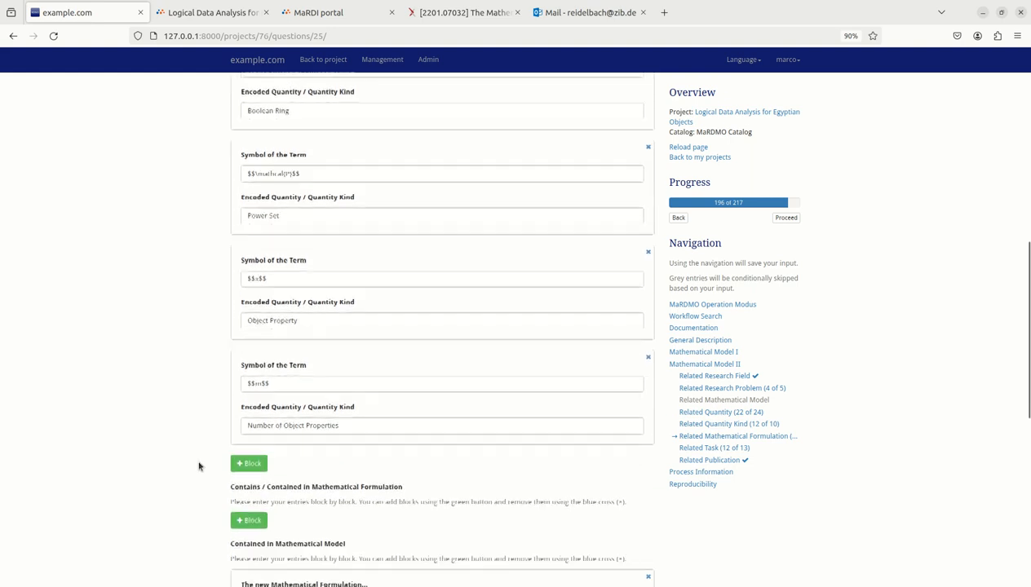
pyautogui.scroll(-8, 198, 465)
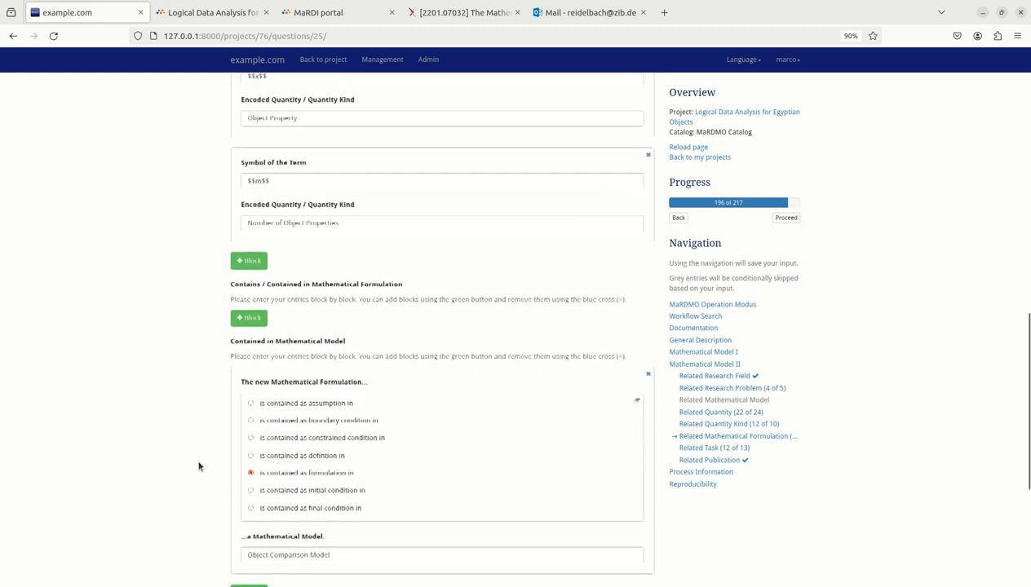
pyautogui.scroll(-2, 198, 466)
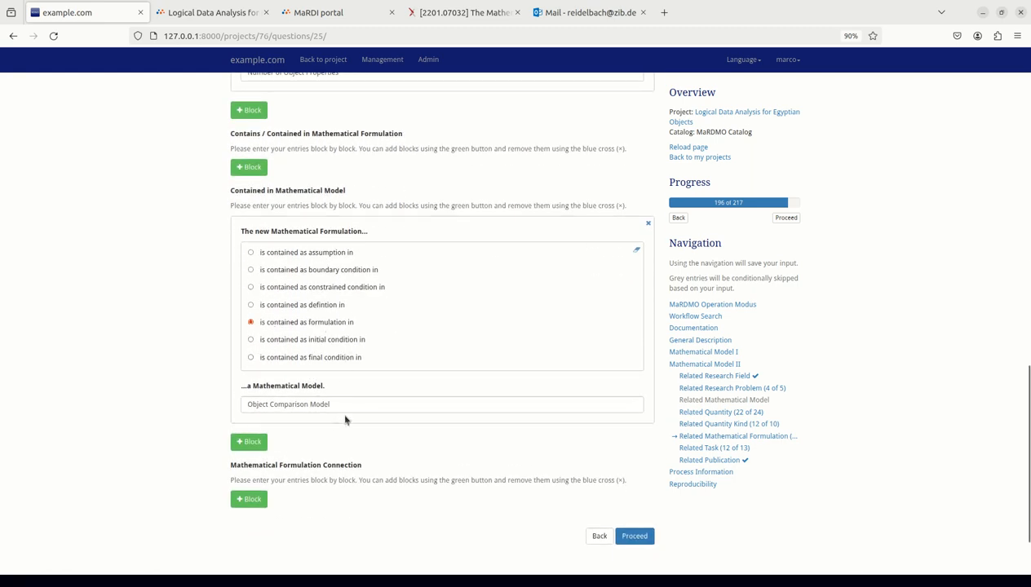
pyautogui.scroll(20, 195, 417)
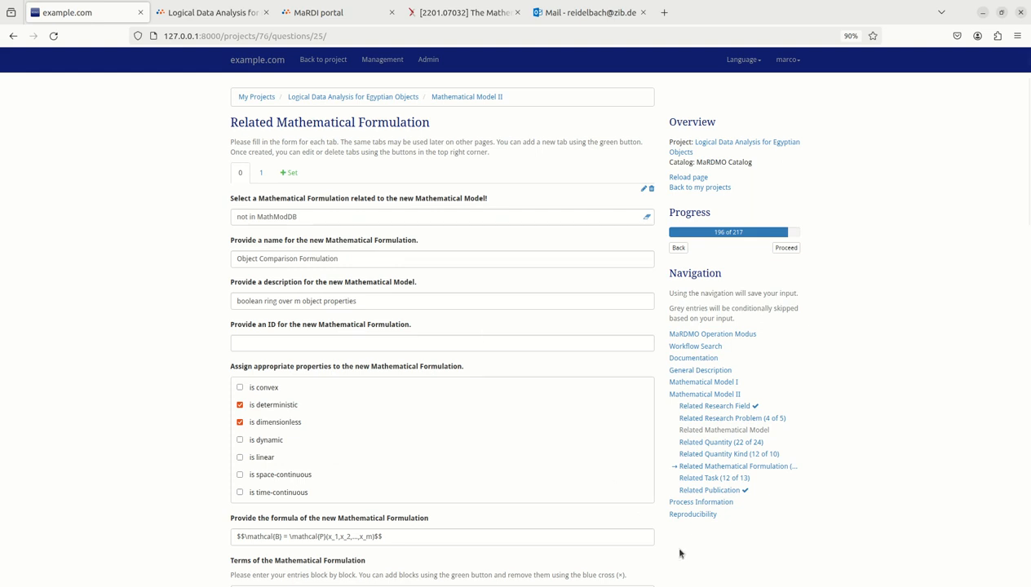
pyautogui.scroll(-10, 679, 553)
pyautogui.scroll(-6, 679, 554)
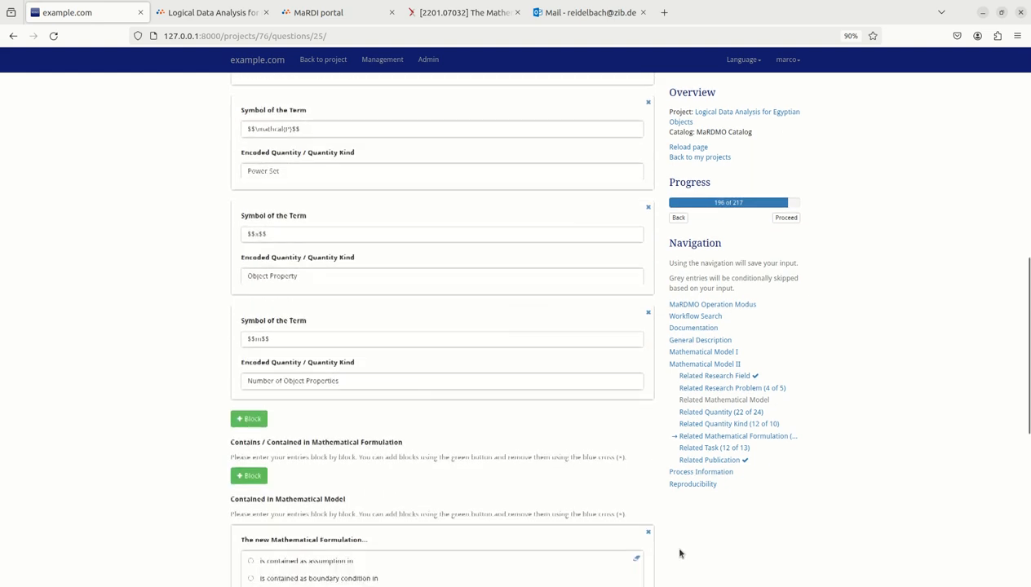
pyautogui.scroll(-2, 679, 554)
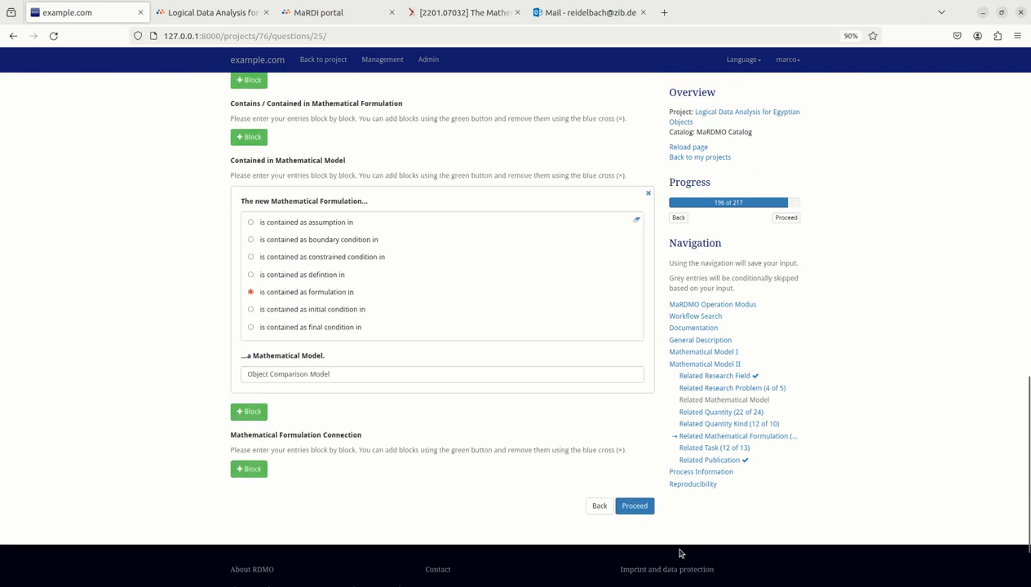
# - Continue to the related task and check its description, applied model, research problem, category and formulation relation
pyautogui.click(647, 509)
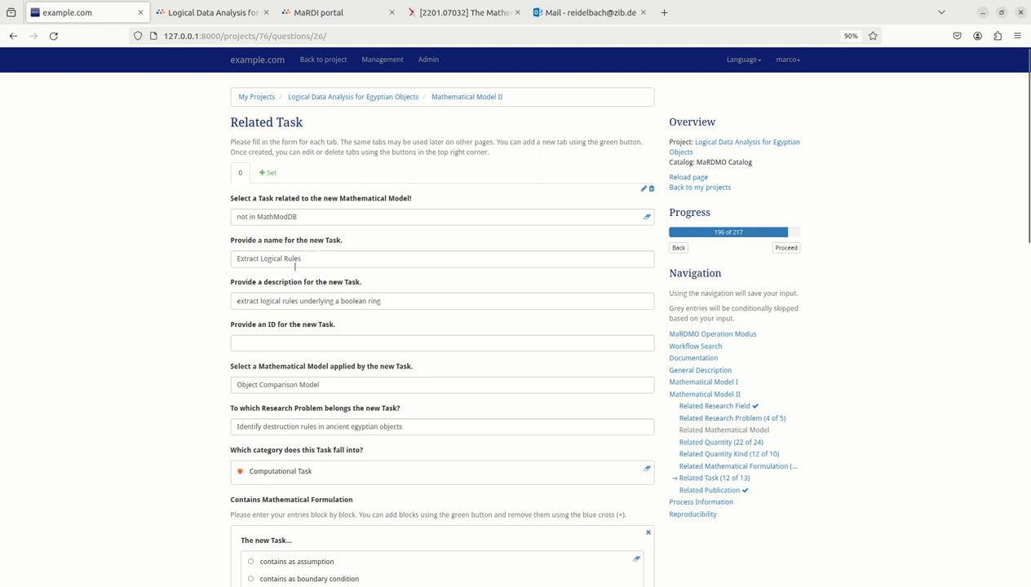
pyautogui.scroll(-2, 216, 398)
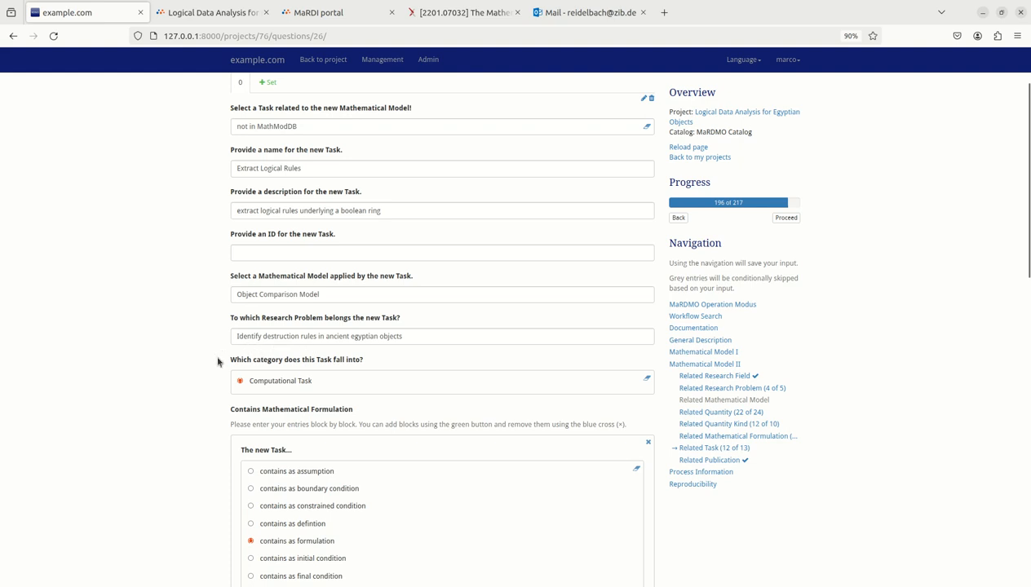
pyautogui.scroll(-2, 217, 362)
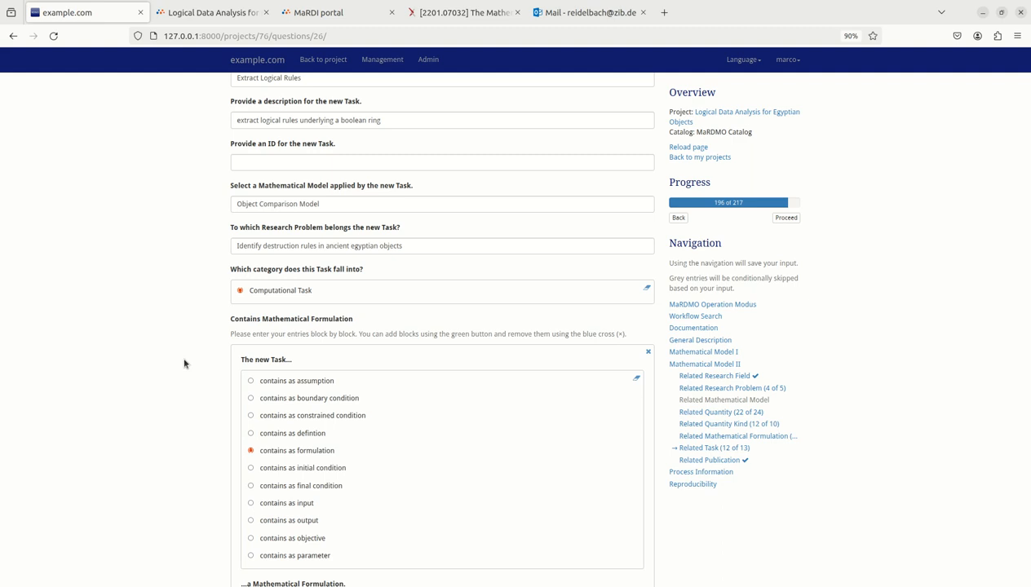
pyautogui.scroll(-2, 184, 364)
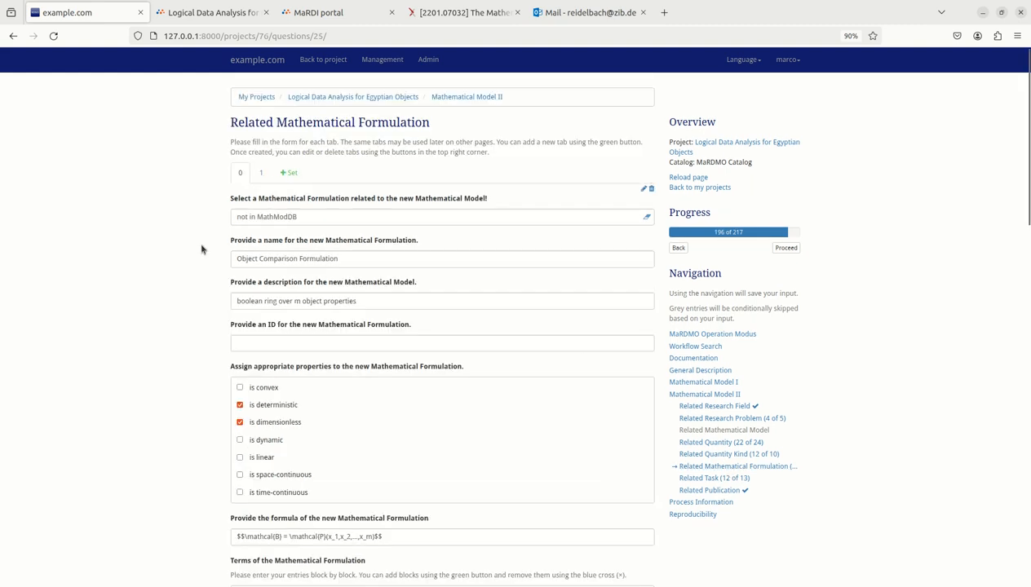
# - Return to the related mathematical formulations and review the second set's description, properties, formula and terms
pyautogui.click(262, 178)
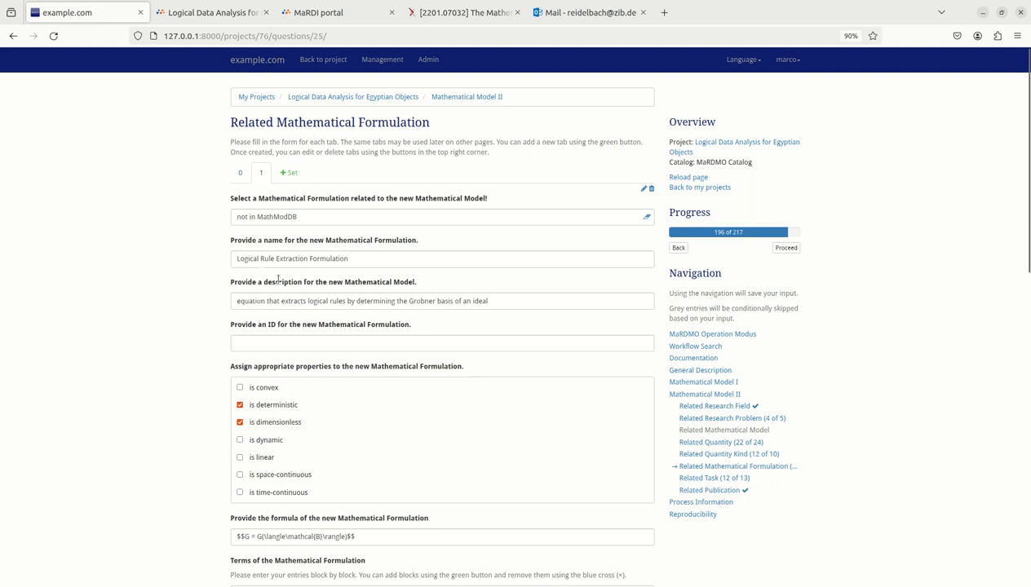
pyautogui.scroll(-2, 189, 437)
pyautogui.scroll(-4, 189, 437)
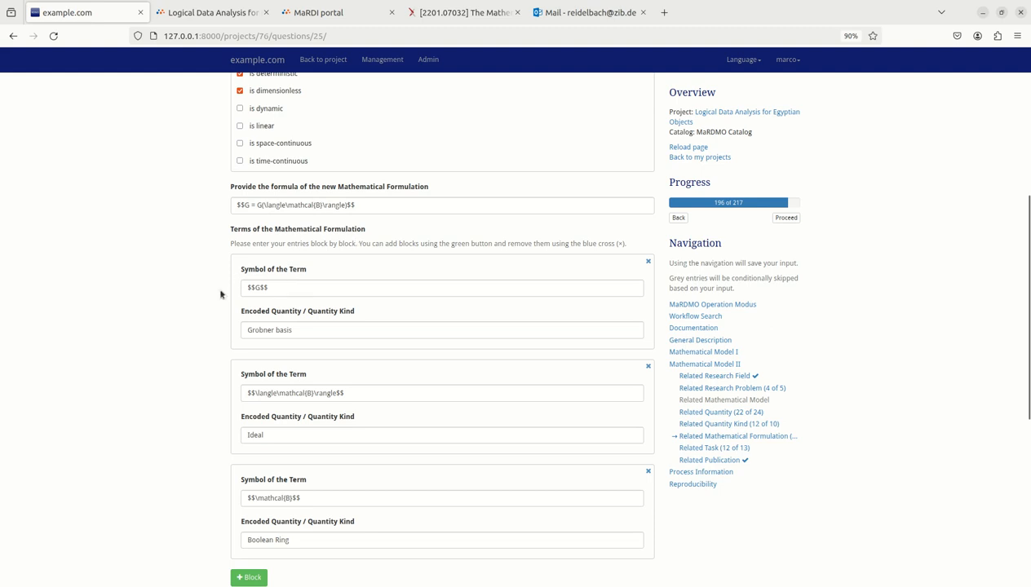
pyautogui.scroll(-3, 166, 486)
pyautogui.scroll(-3, 166, 486)
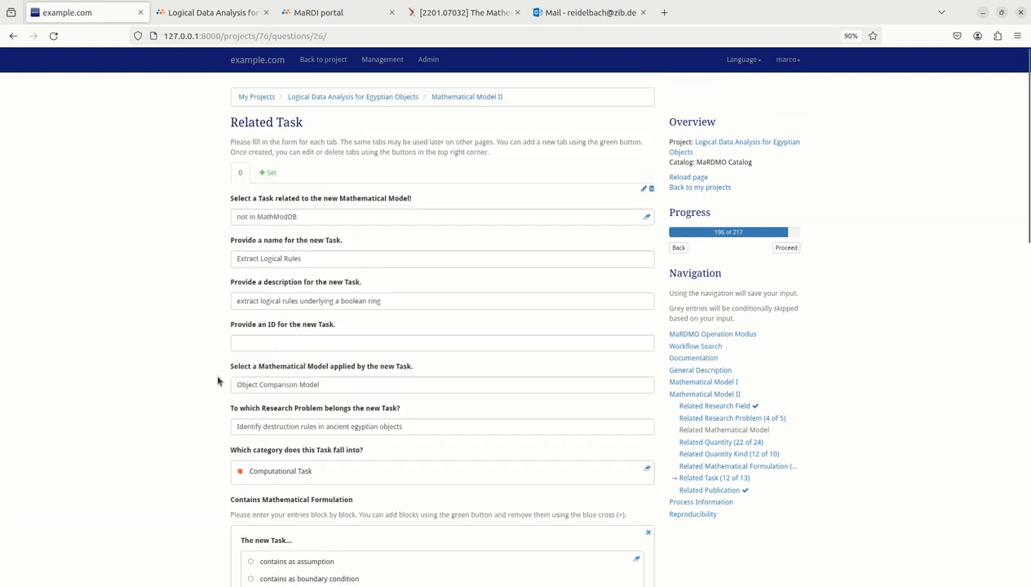
# - Review the related task's contained formulation and quantities, and the related publication's DOI and relation
pyautogui.scroll(-5, 218, 381)
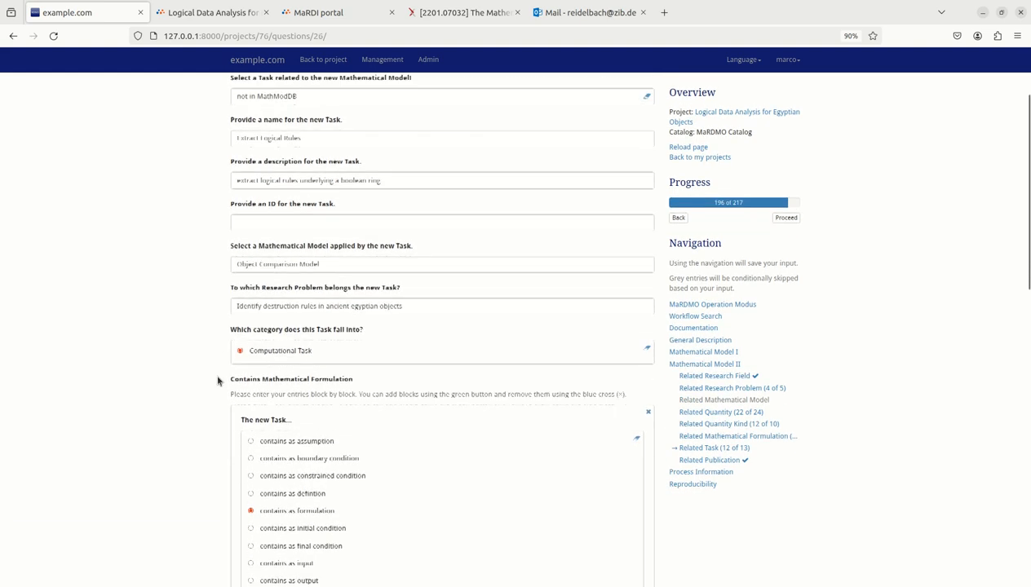
pyautogui.scroll(-8, 217, 381)
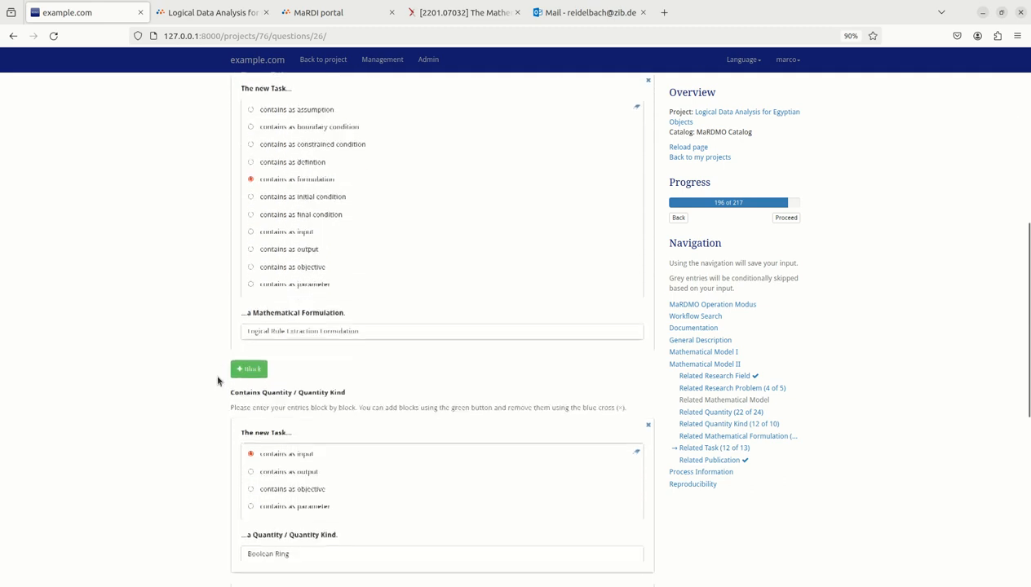
pyautogui.scroll(-5, 217, 381)
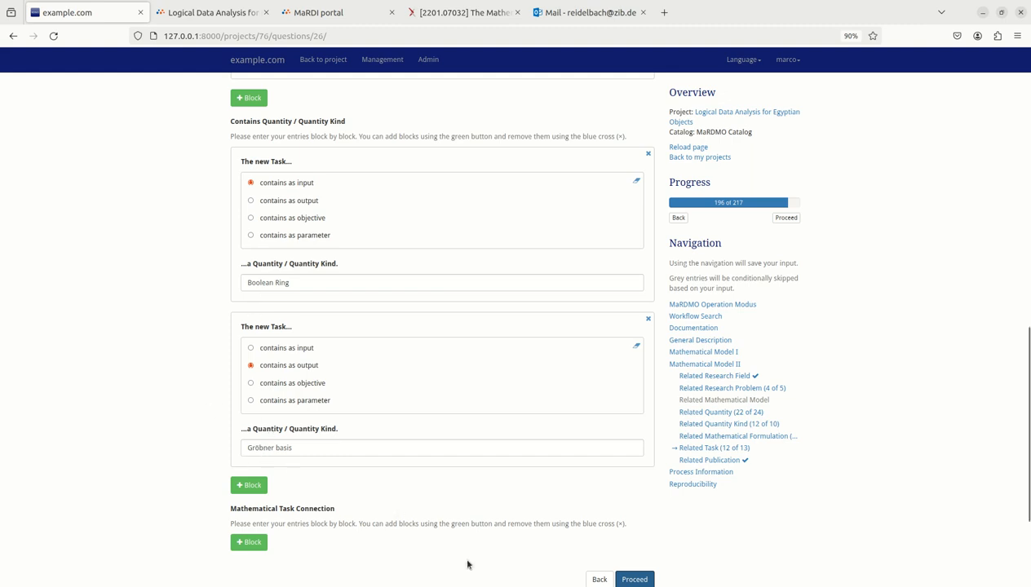
pyautogui.click(636, 579)
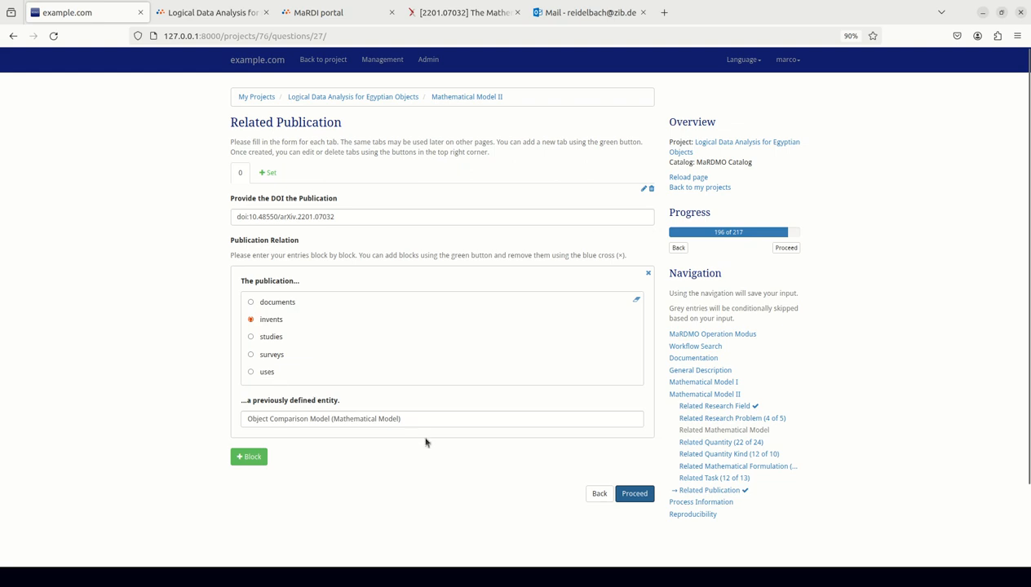
# - Move on to the process information and review the first three software sets, checking versions, dependencies and links
pyautogui.click(635, 501)
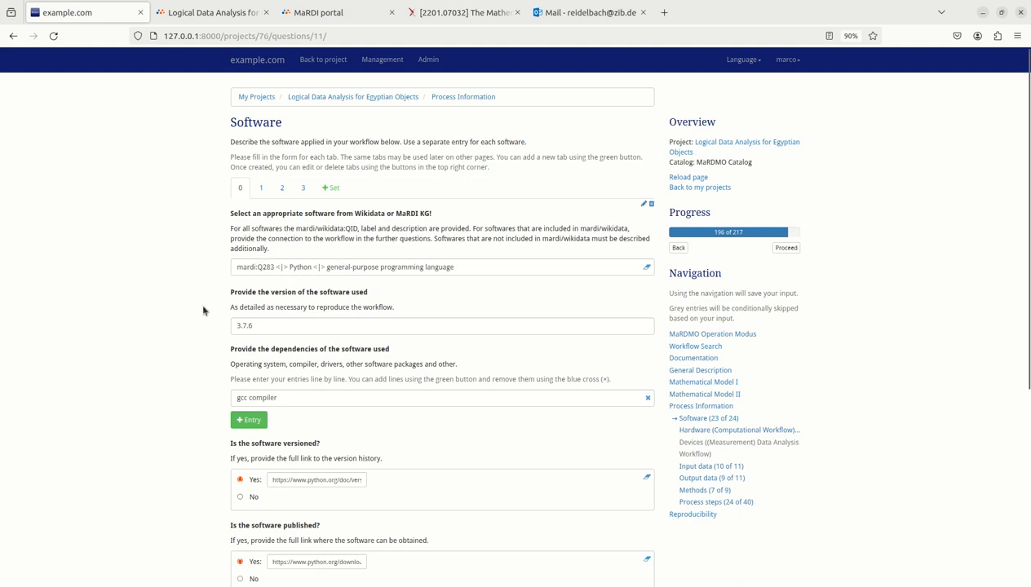
pyautogui.scroll(-4, 203, 310)
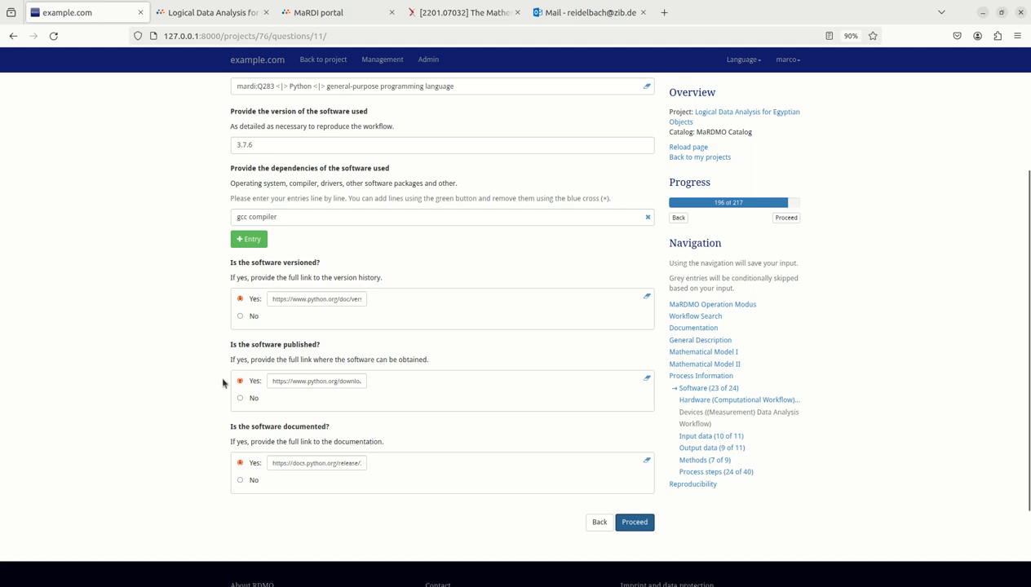
pyautogui.scroll(5, 205, 405)
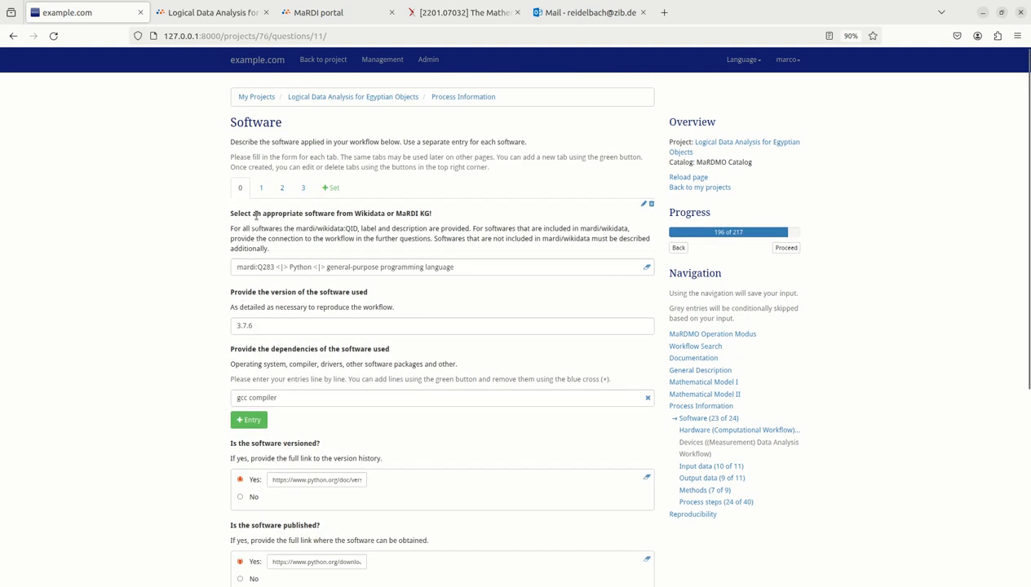
pyautogui.click(262, 191)
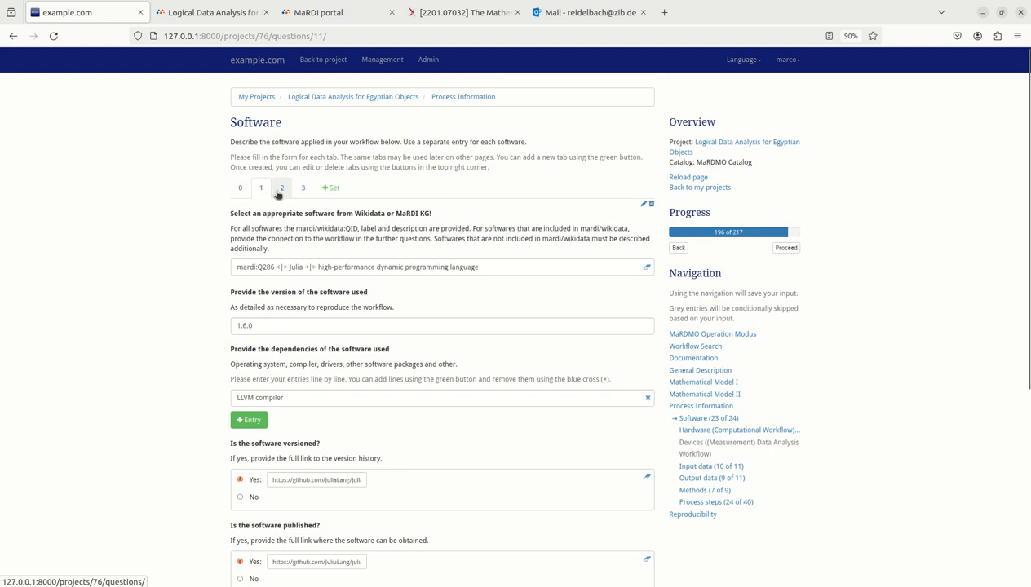
pyautogui.click(282, 189)
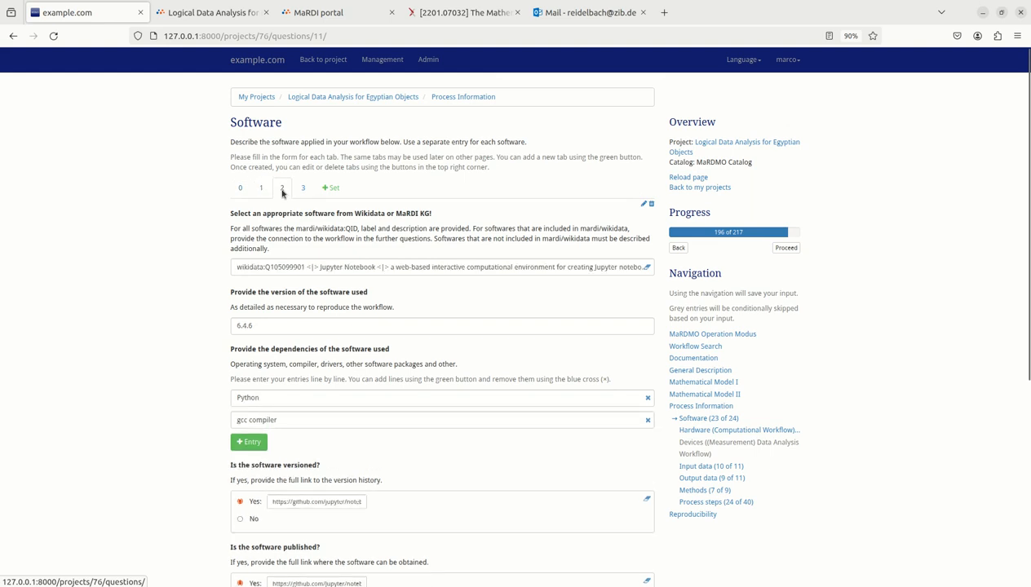
# - Review the fourth software set's name, programming language, reference, version, dependencies and the versioning, publication and documentation links
pyautogui.click(300, 191)
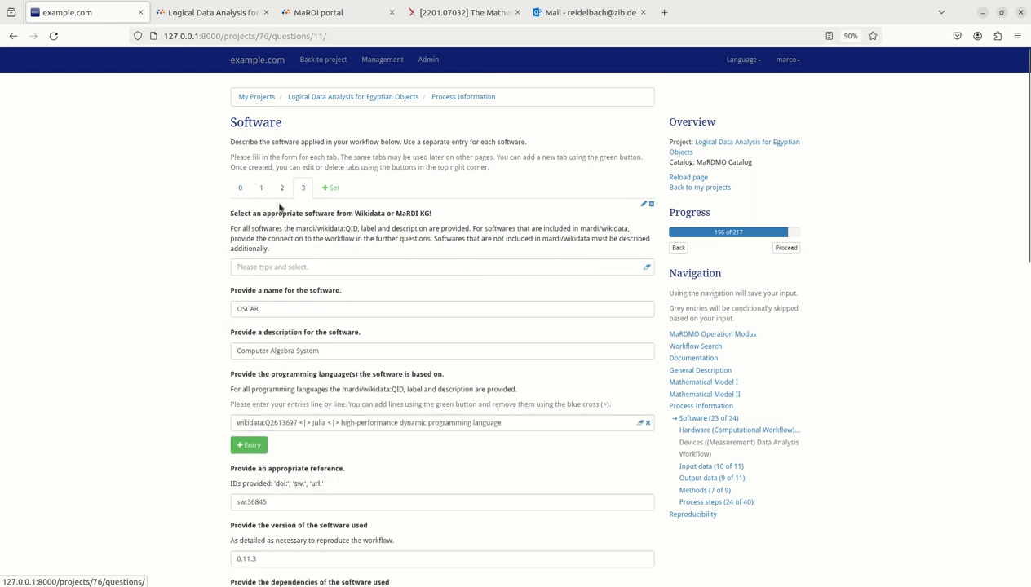
pyautogui.scroll(-2, 195, 323)
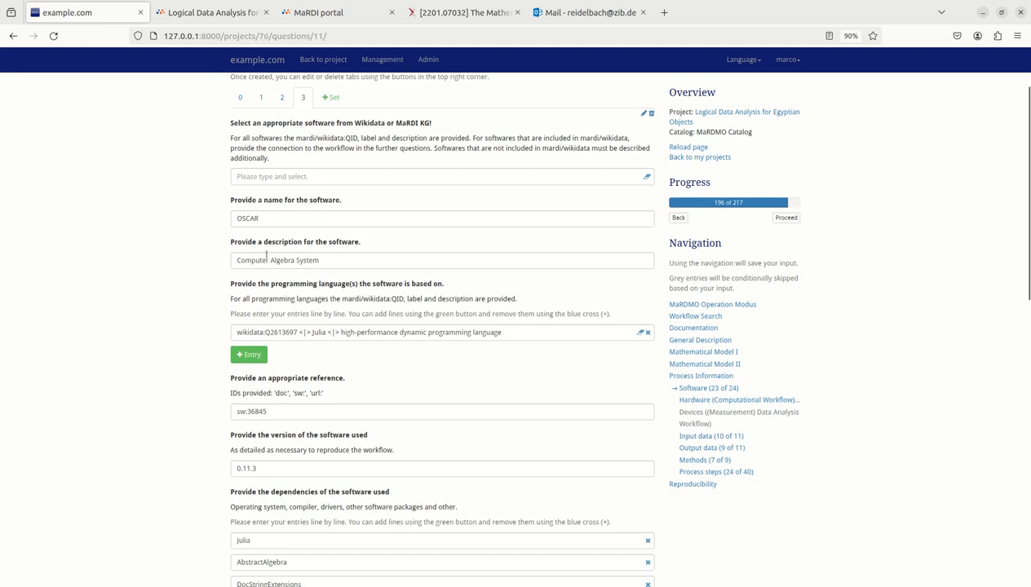
pyautogui.scroll(-2, 208, 337)
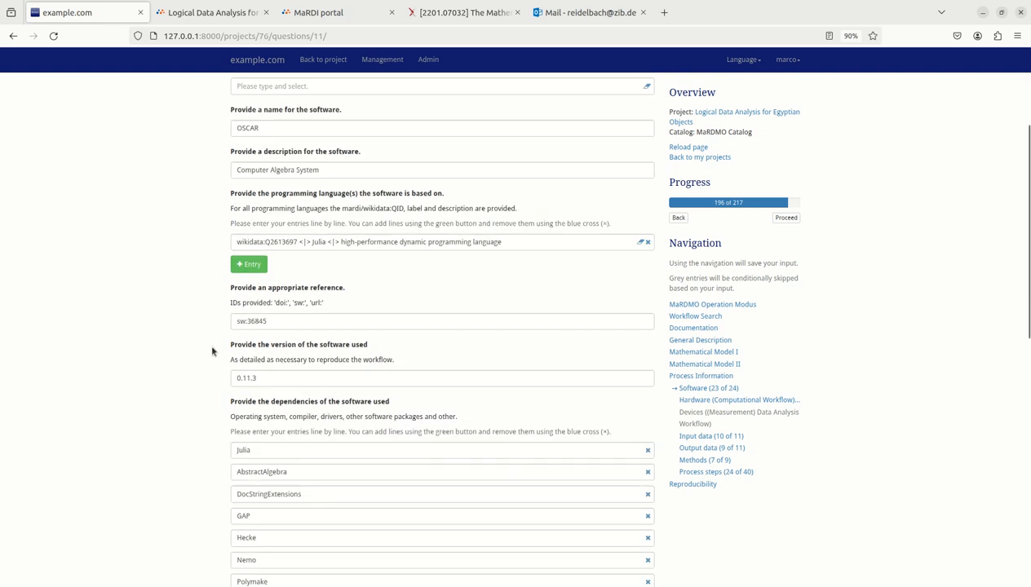
pyautogui.scroll(-5, 212, 352)
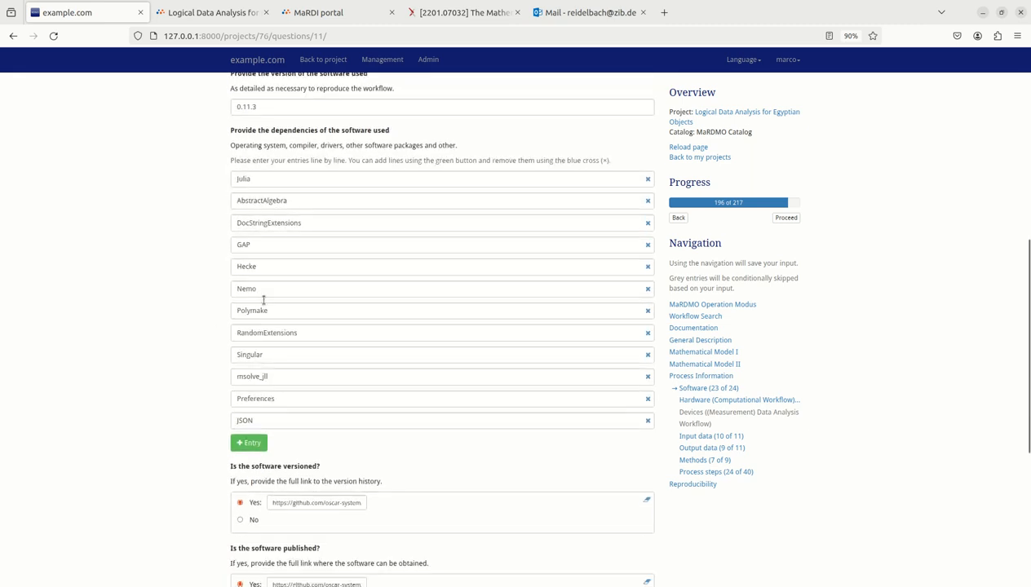
pyautogui.scroll(10, 207, 415)
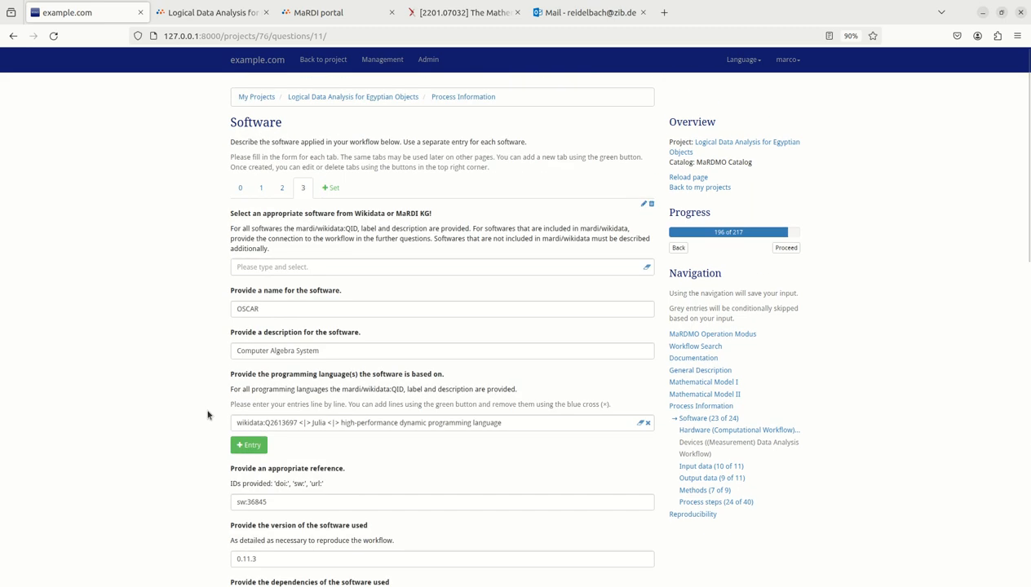
pyautogui.scroll(-10, 207, 415)
pyautogui.scroll(-6, 207, 415)
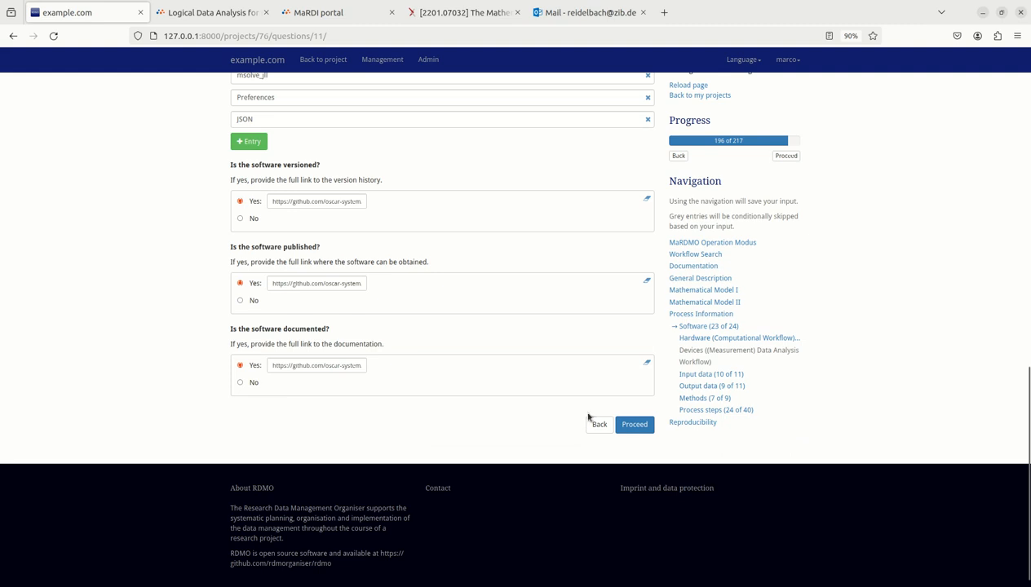
# - Move on to the hardware entry and the input data set, checking its reference, size, formats, publication and archiving answers
pyautogui.click(633, 425)
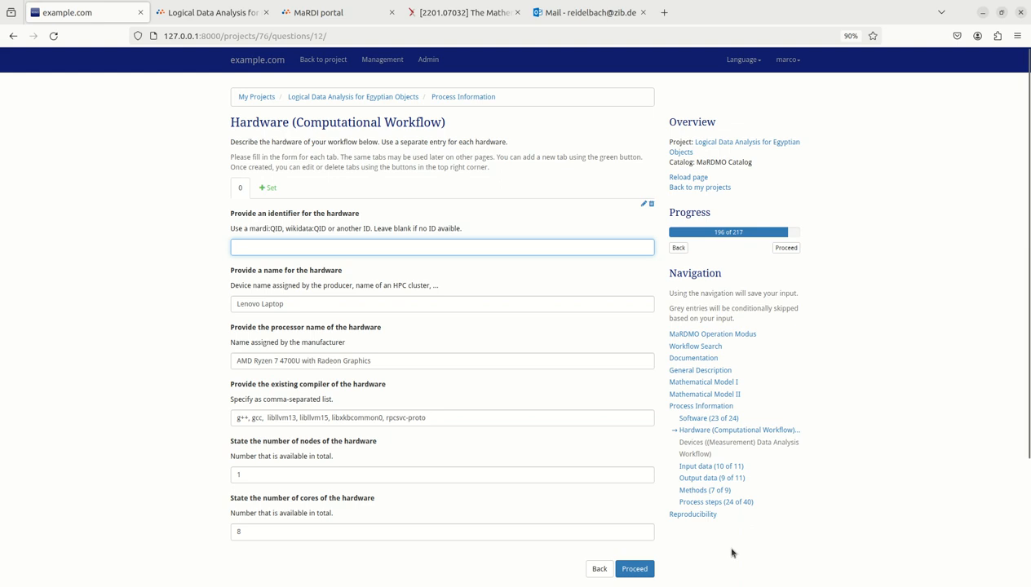
pyautogui.click(644, 570)
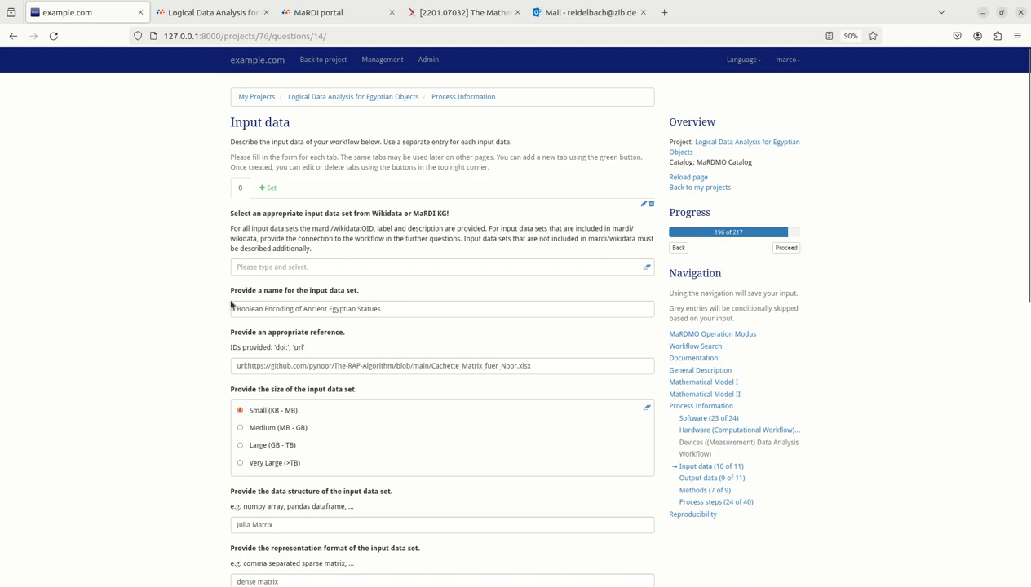
pyautogui.scroll(-3, 197, 346)
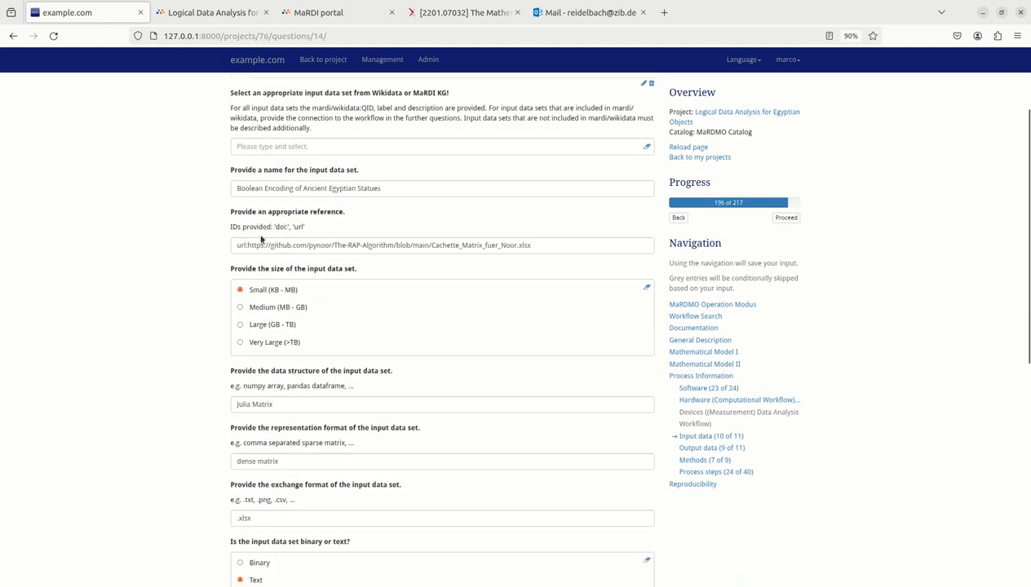
pyautogui.click(301, 244)
pyautogui.click(239, 288)
pyautogui.scroll(-5, 188, 422)
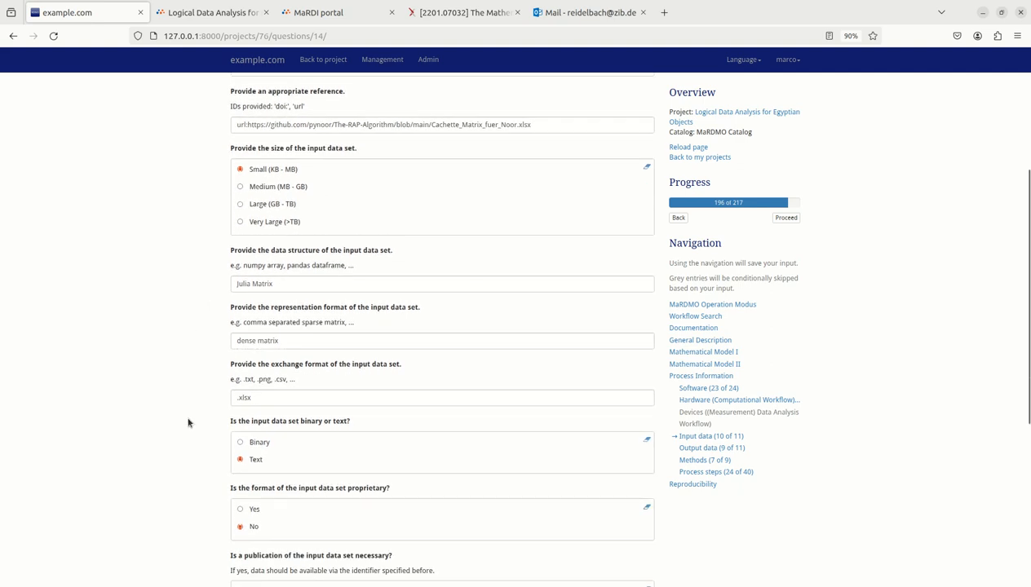
pyautogui.scroll(-2, 188, 422)
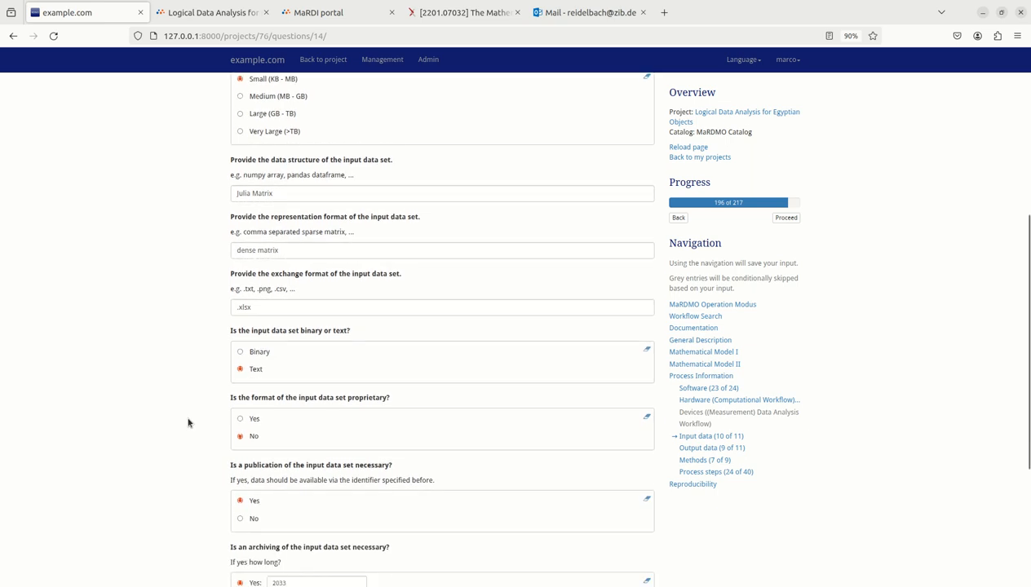
pyautogui.scroll(-4, 187, 422)
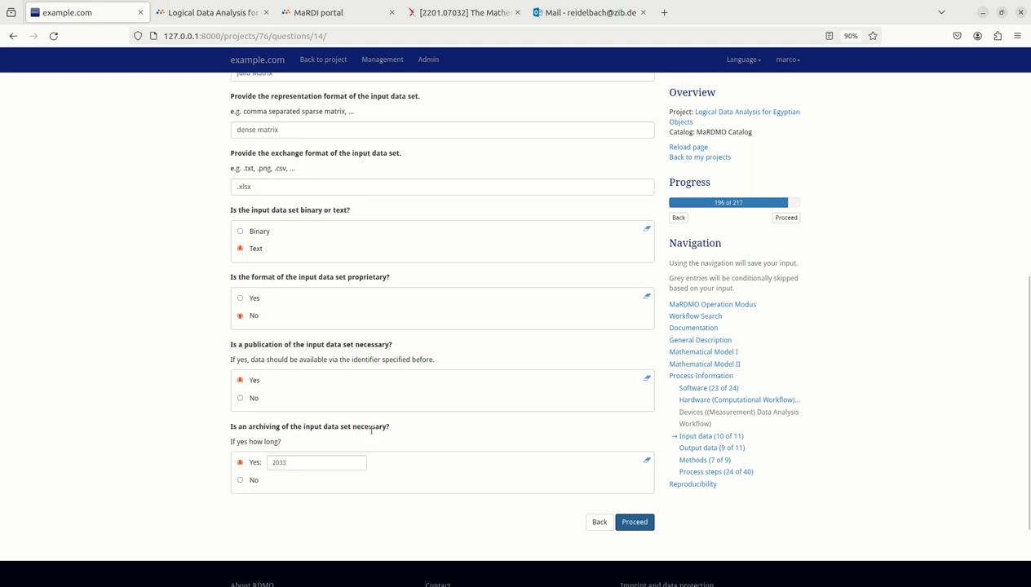
# - Move on to the output data set and review its reference, size, data structure, formats, publication and archiving answers
pyautogui.click(632, 526)
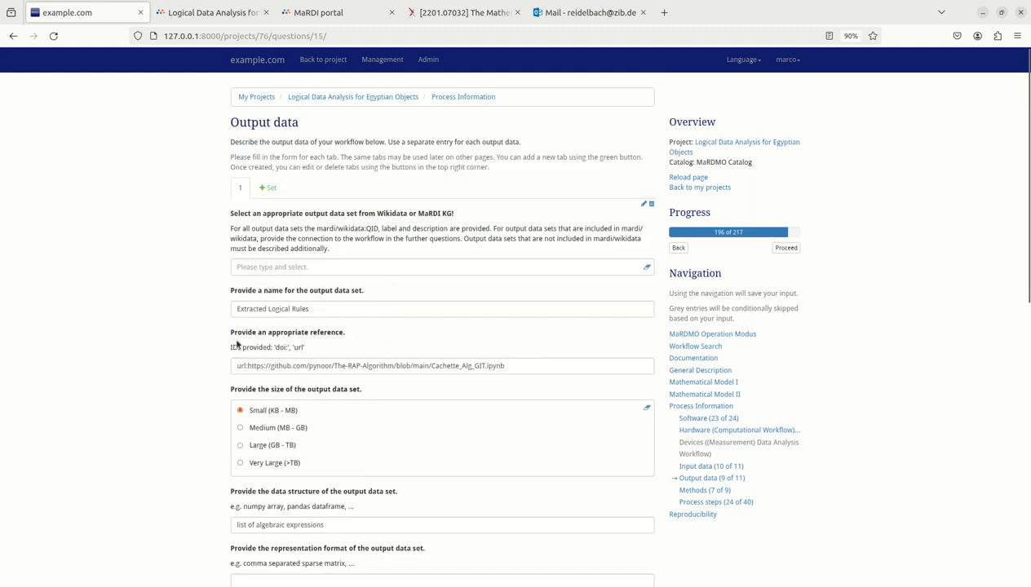
pyautogui.scroll(-2, 215, 370)
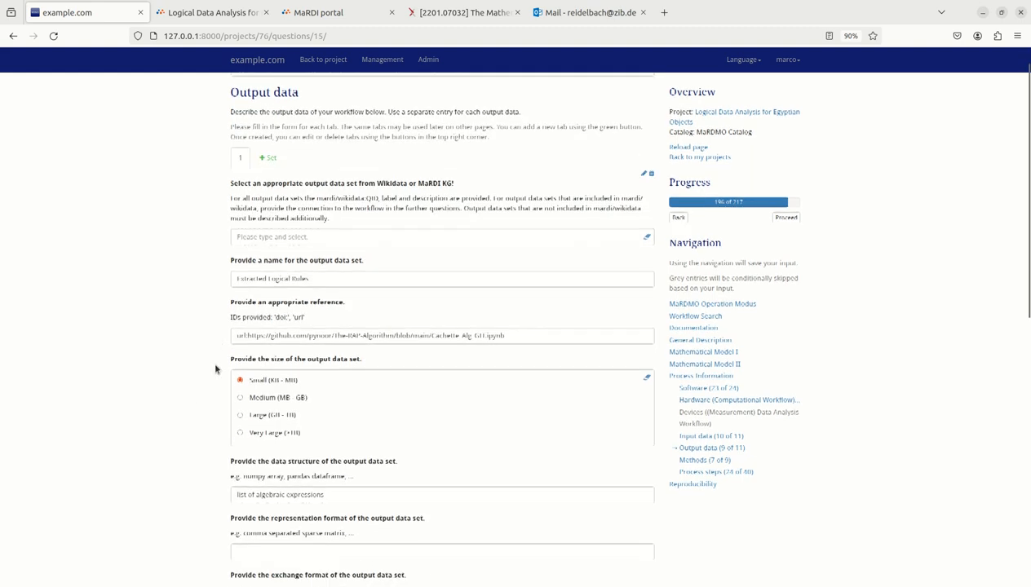
pyautogui.scroll(-4, 215, 369)
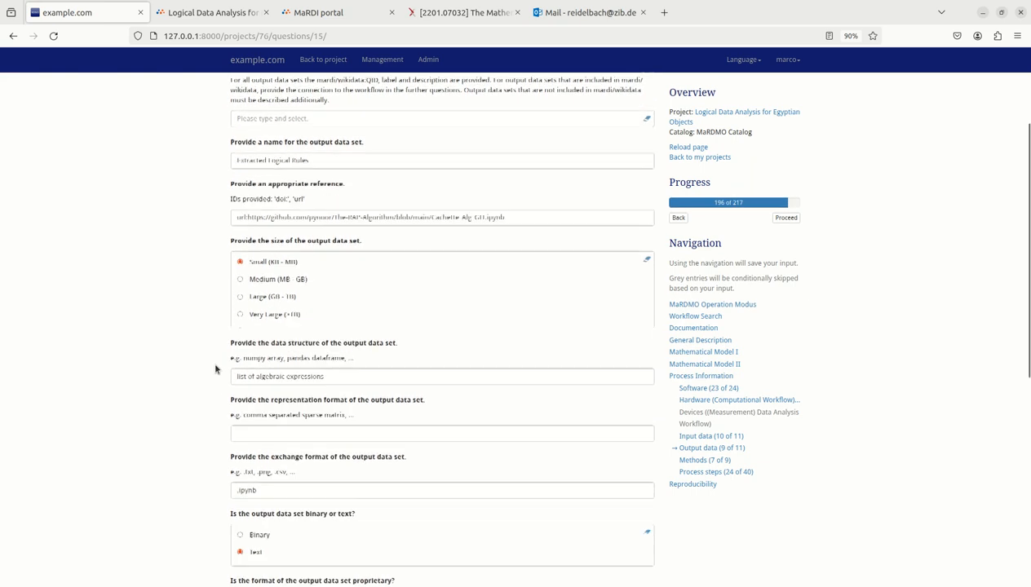
pyautogui.scroll(-1, 215, 370)
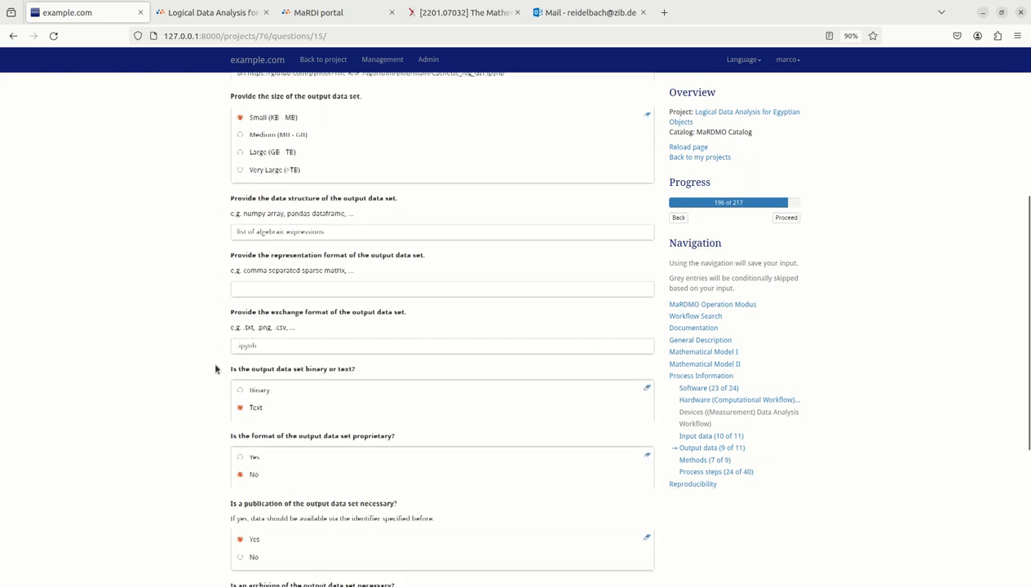
pyautogui.scroll(-3, 215, 370)
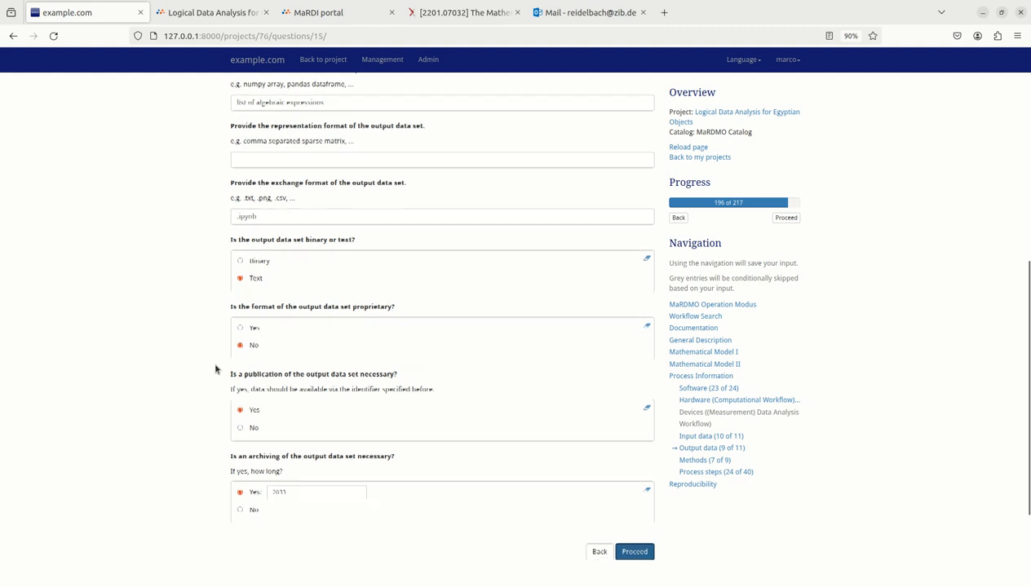
pyautogui.scroll(-1, 215, 370)
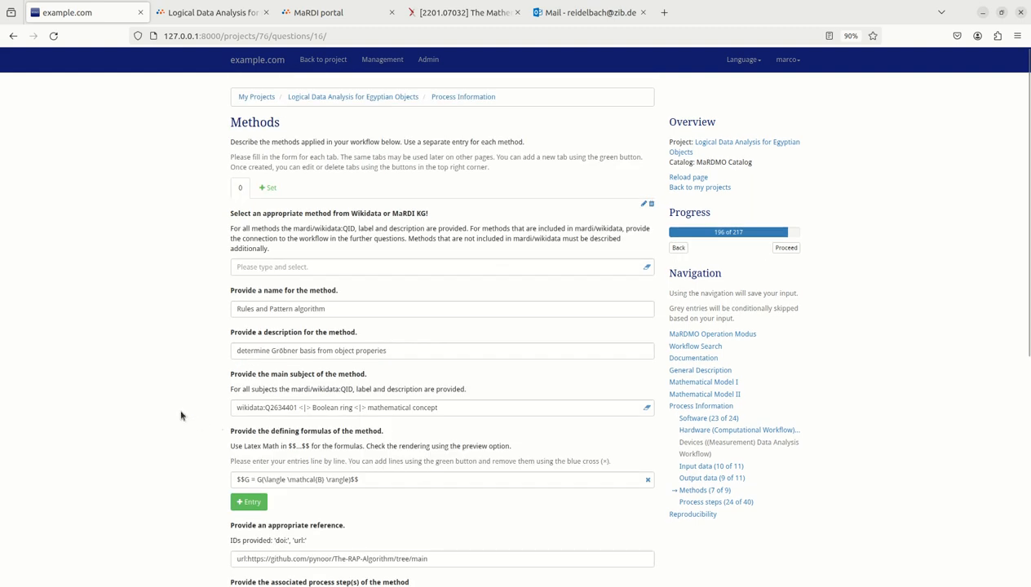
# - Review the method's name, description, main subject, defining formula, reference, parameters and implementing software
pyautogui.scroll(-1, 181, 416)
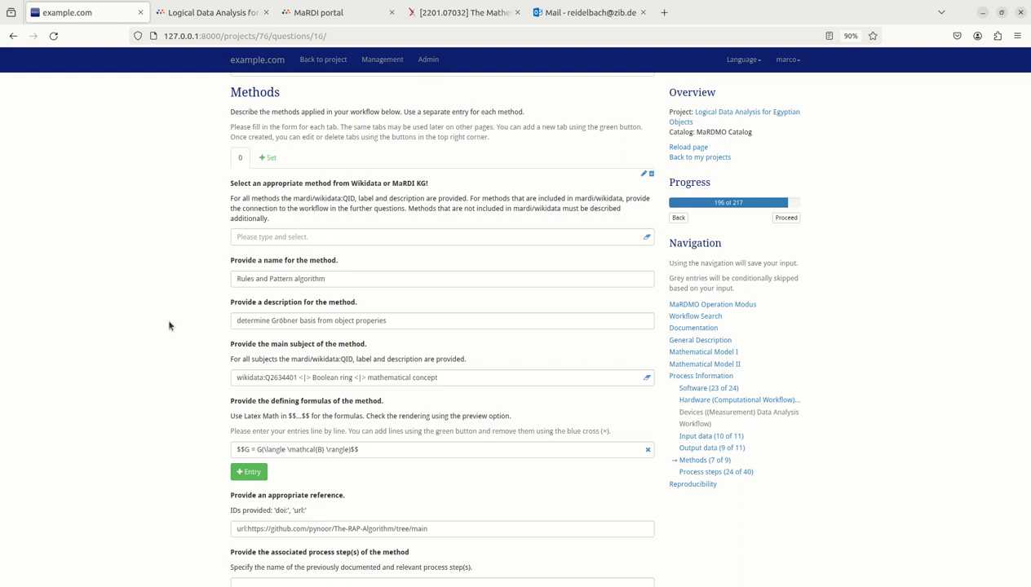
pyautogui.scroll(-3, 169, 326)
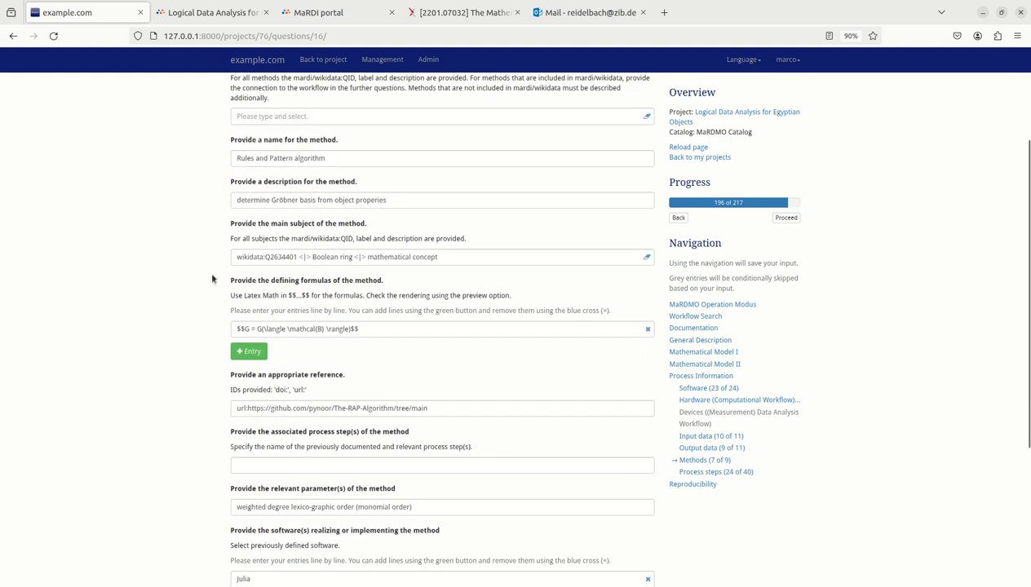
pyautogui.scroll(-2, 211, 279)
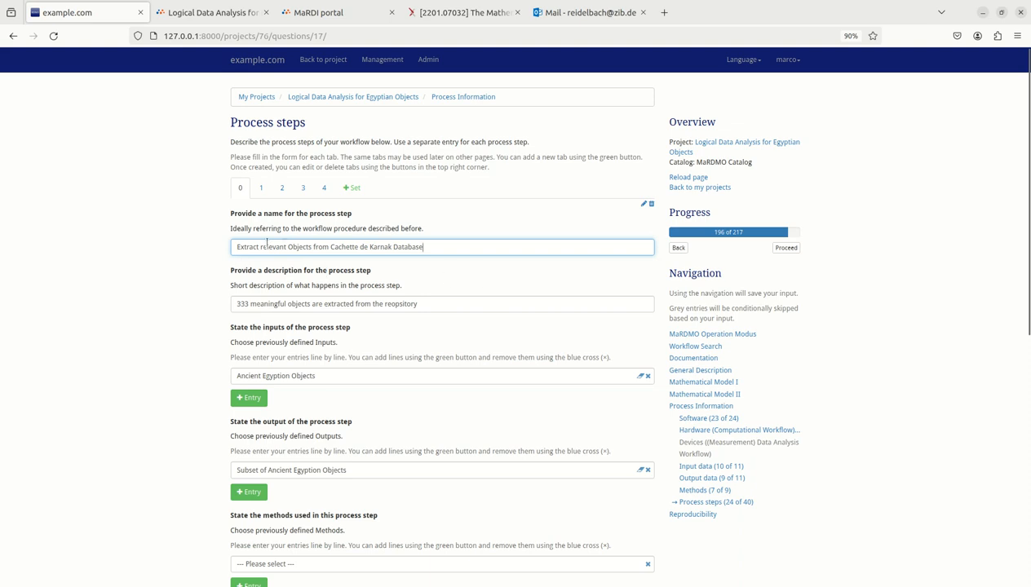
# - Review process step set 0, checking its description, inputs, outputs, methods, parameter, environment and mathematical area
pyautogui.click(187, 267)
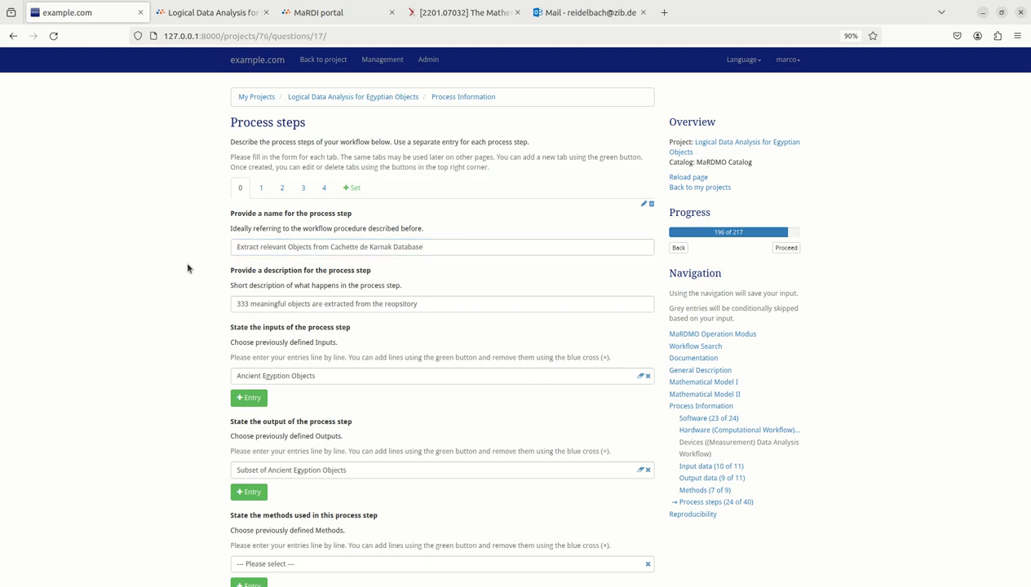
pyautogui.scroll(-3, 186, 268)
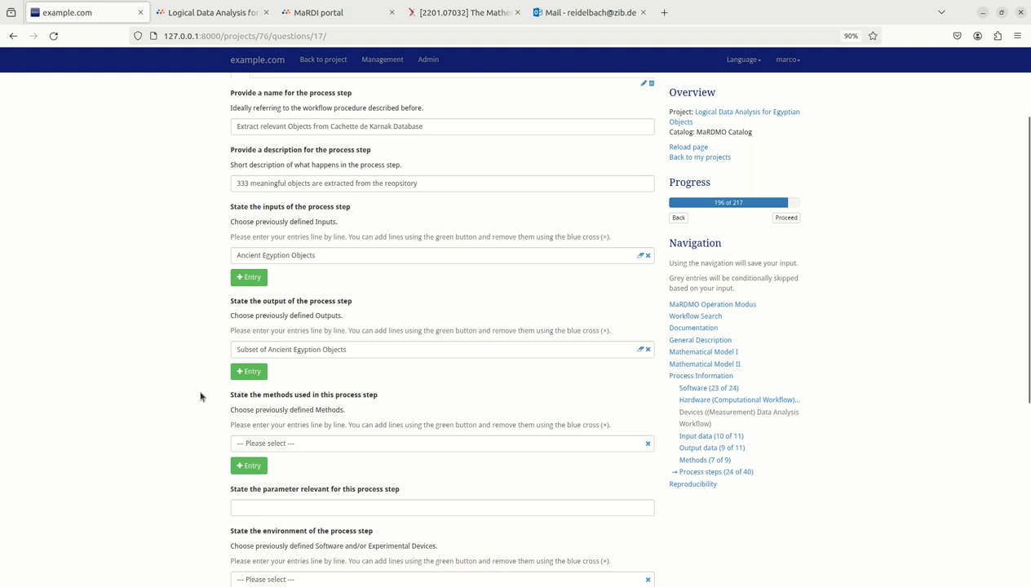
pyautogui.scroll(-3, 187, 453)
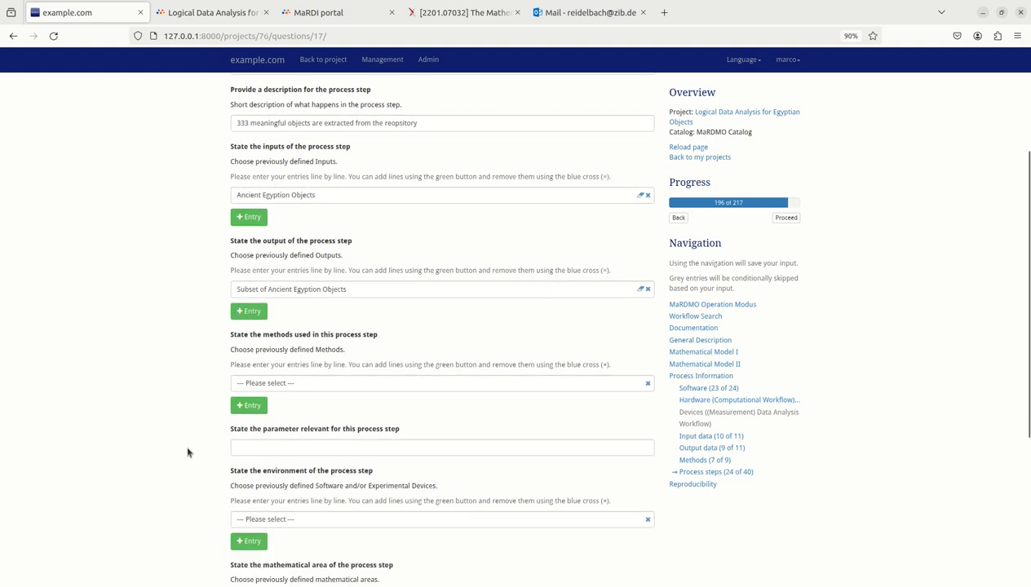
pyautogui.scroll(-1, 186, 453)
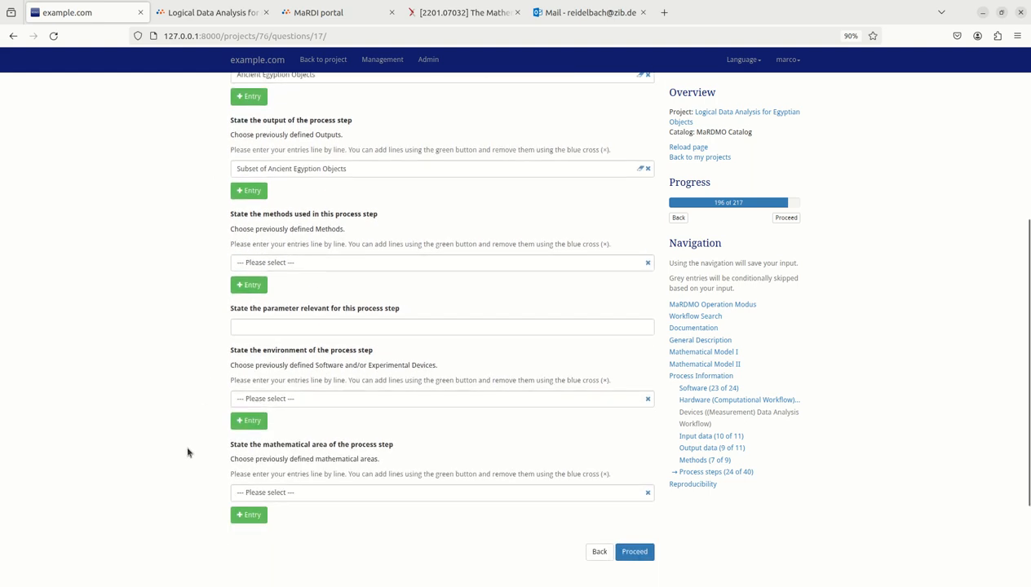
pyautogui.scroll(2, 187, 452)
pyautogui.scroll(1, 187, 452)
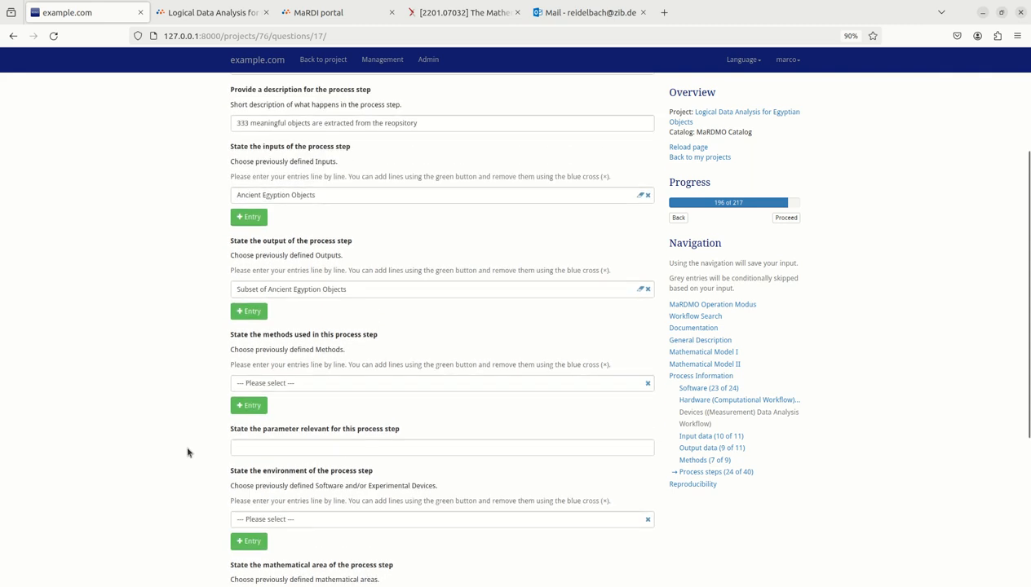
pyautogui.scroll(5, 187, 452)
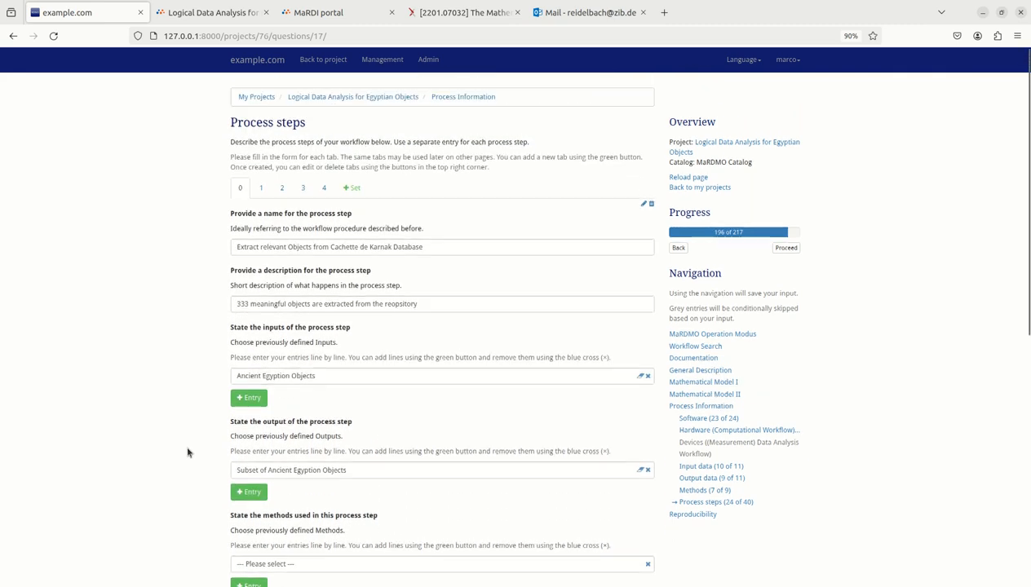
# - Open process step set 1 and review its name, description, inputs, outputs and methods
pyautogui.click(262, 189)
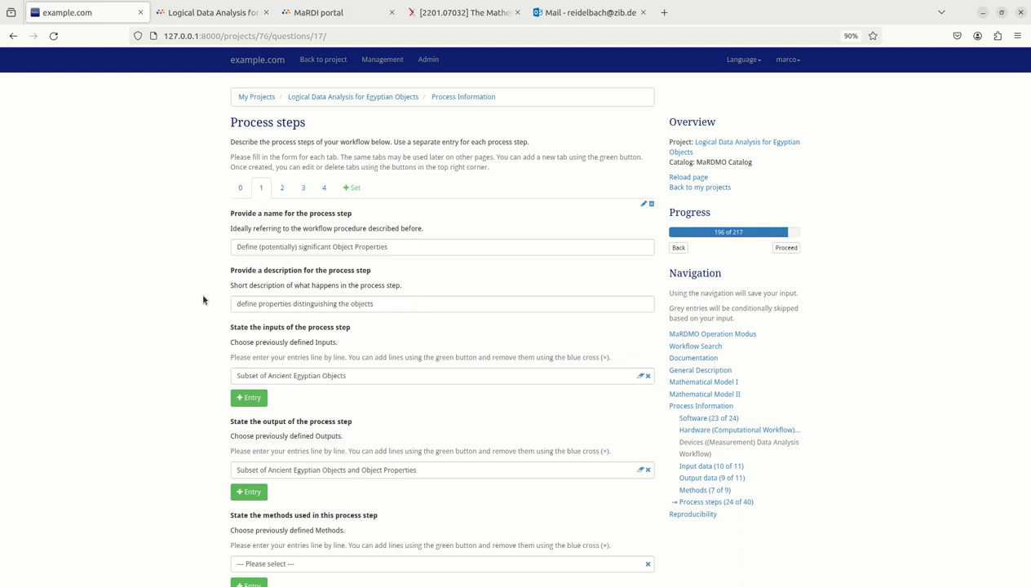
pyautogui.scroll(-2, 203, 300)
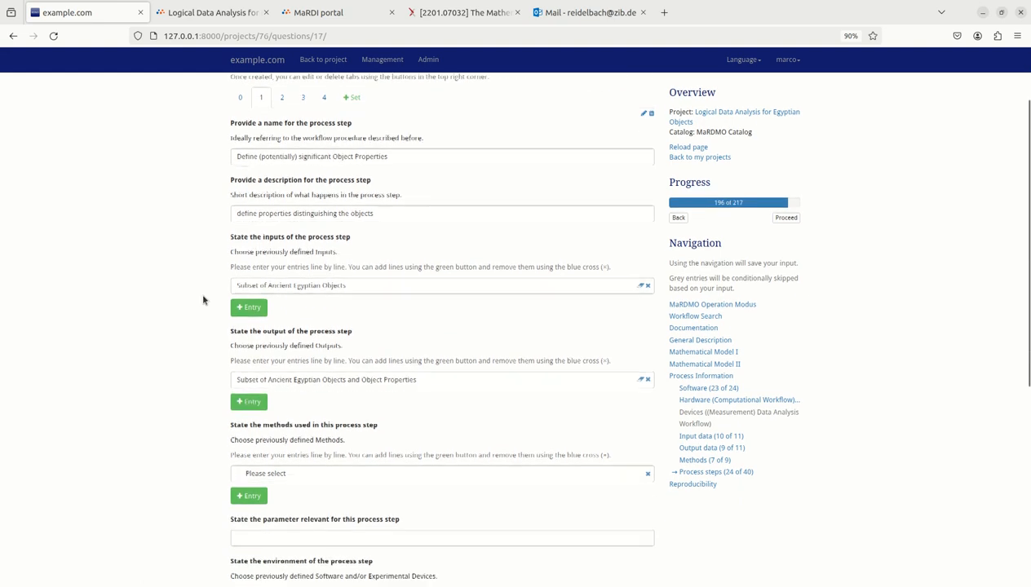
pyautogui.scroll(-5, 203, 300)
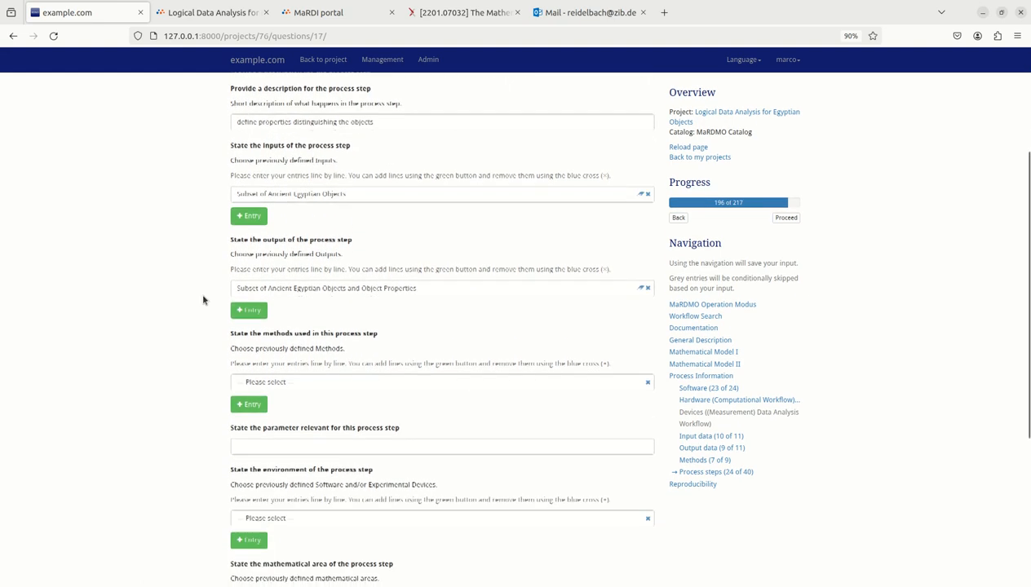
pyautogui.scroll(7, 203, 300)
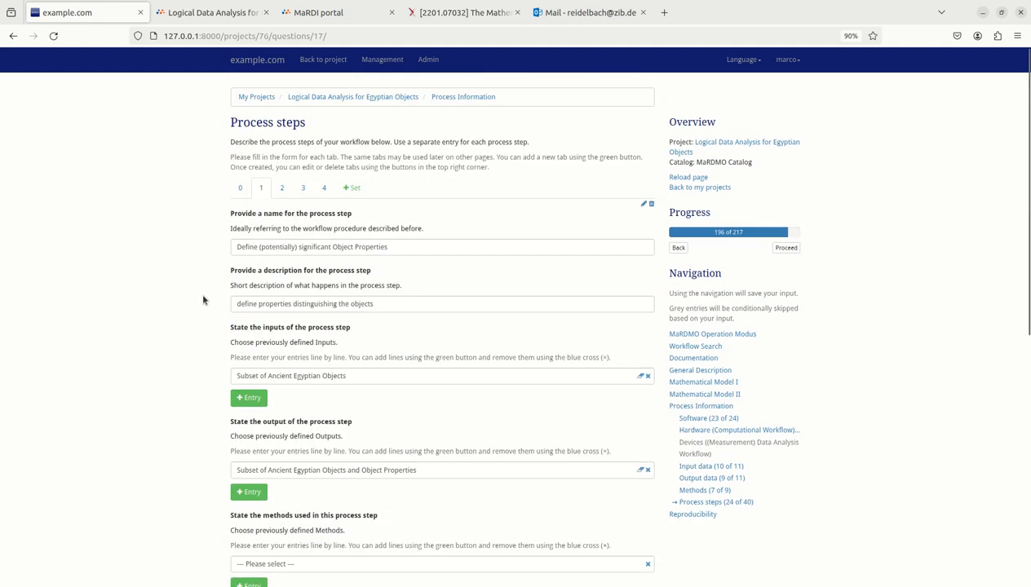
# - Open process step set 2 and review its description, inputs, outputs, methods, parameter, environment and mathematical area
pyautogui.click(283, 188)
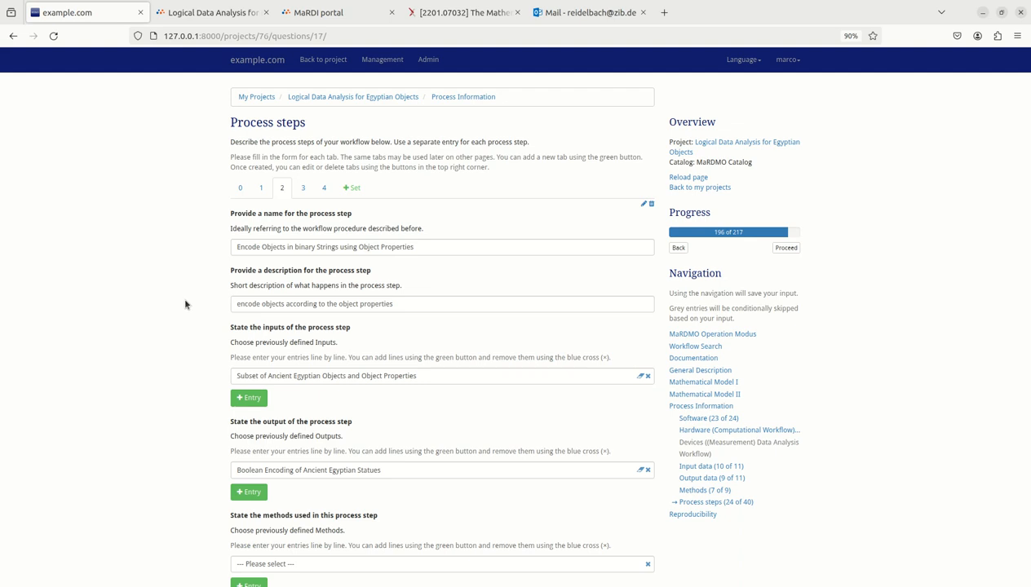
pyautogui.scroll(-2, 185, 304)
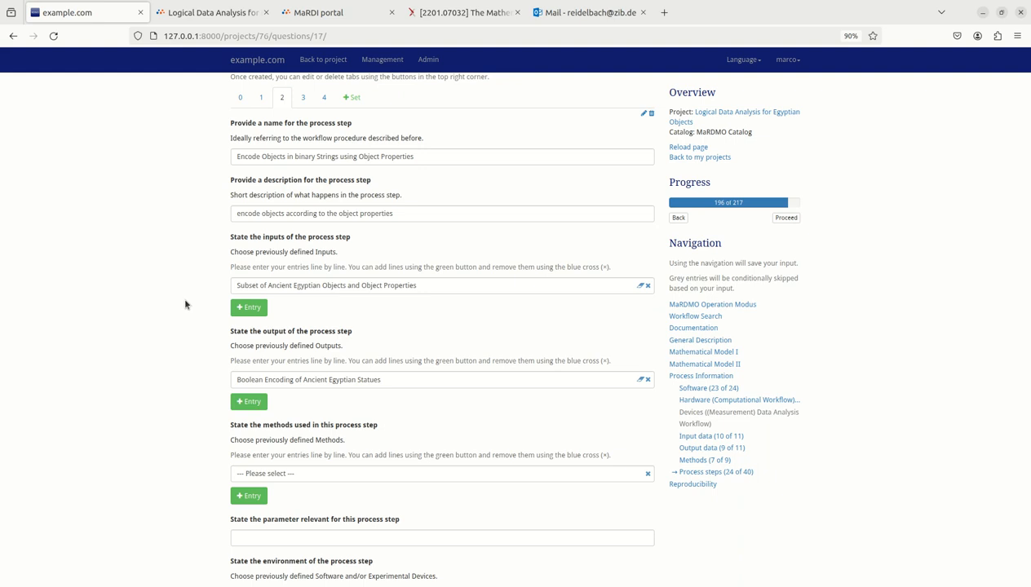
pyautogui.scroll(-2, 185, 305)
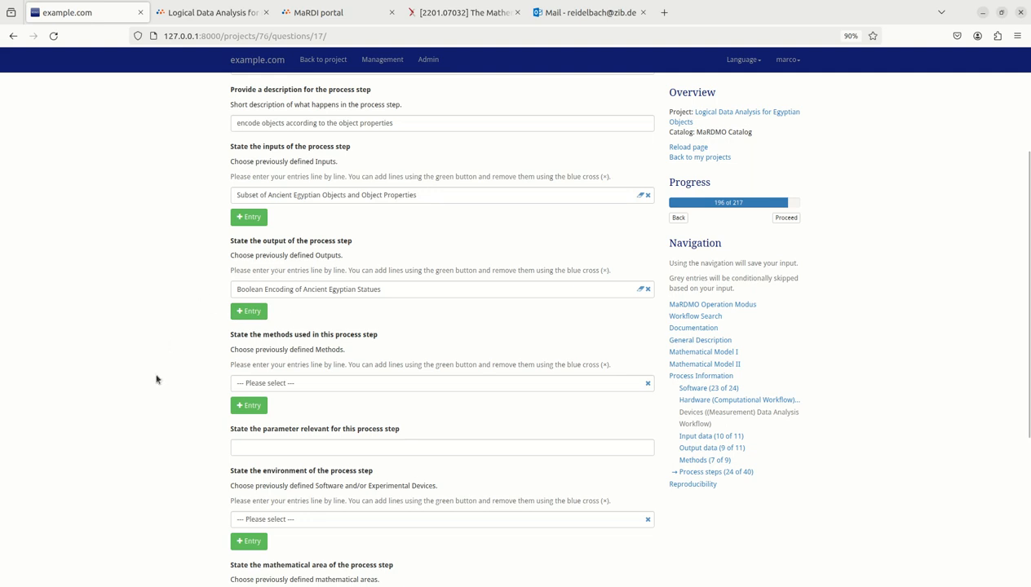
pyautogui.scroll(-1, 157, 378)
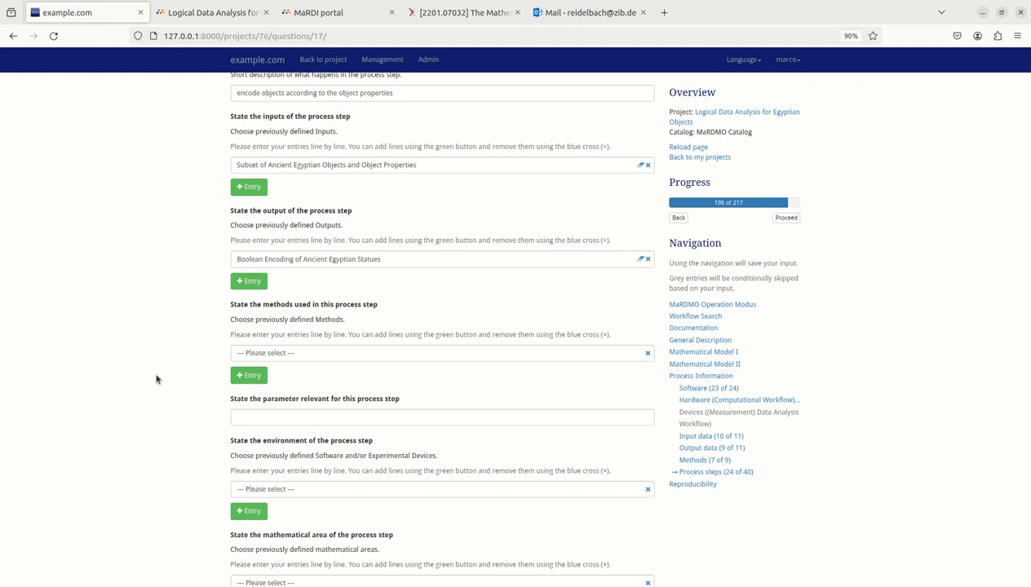
pyautogui.scroll(-2, 158, 378)
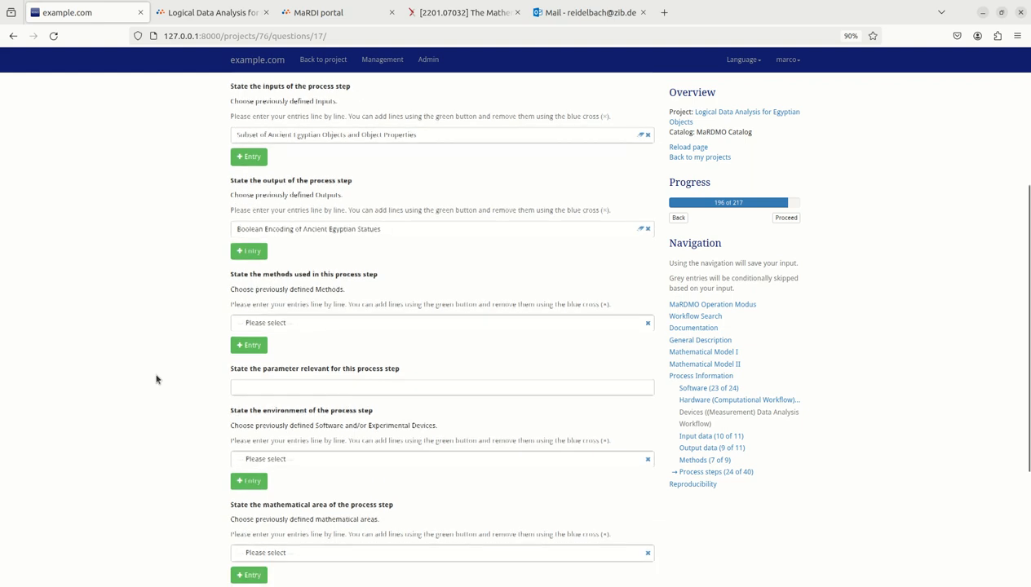
pyautogui.scroll(9, 157, 378)
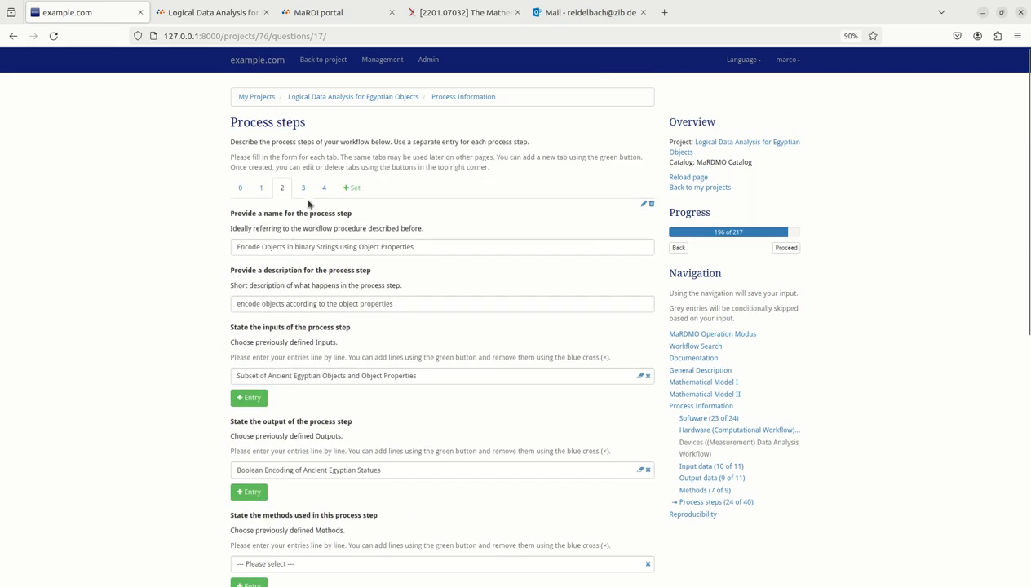
# - Open process step set 3 and review its description, input, output, method, parameter, environment and mathematical area
pyautogui.click(302, 188)
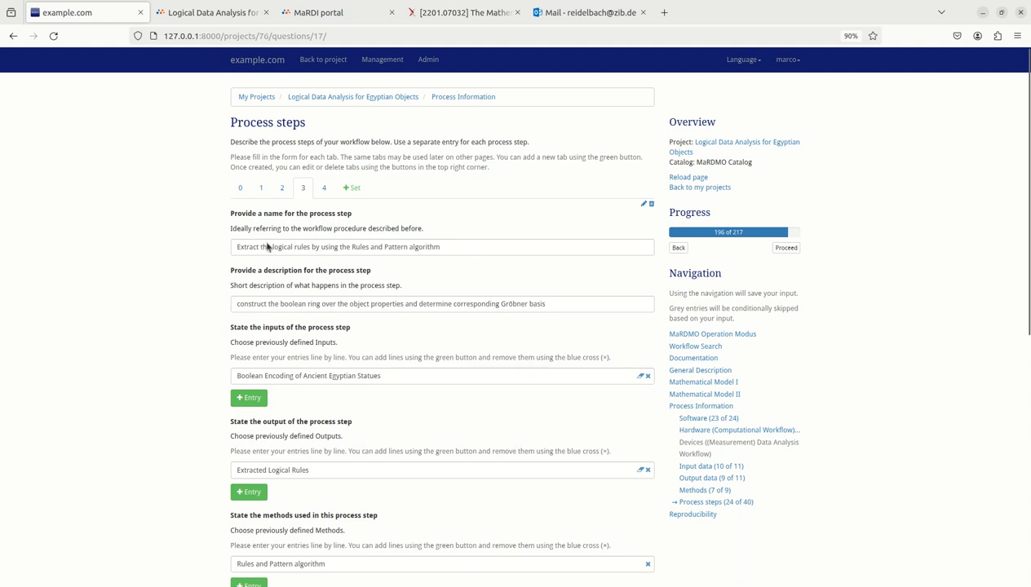
pyautogui.scroll(-1, 210, 367)
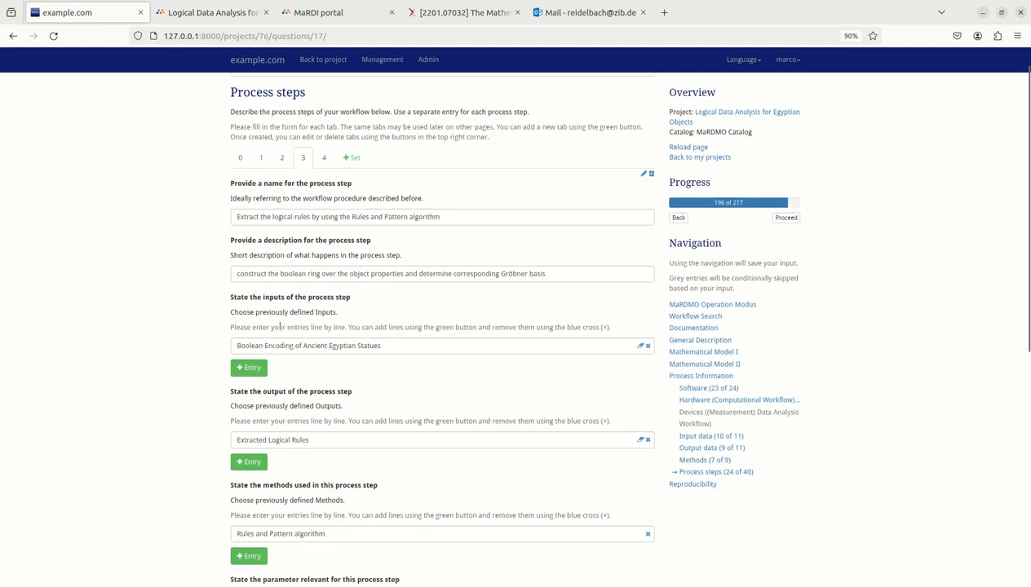
pyautogui.scroll(-6, 190, 371)
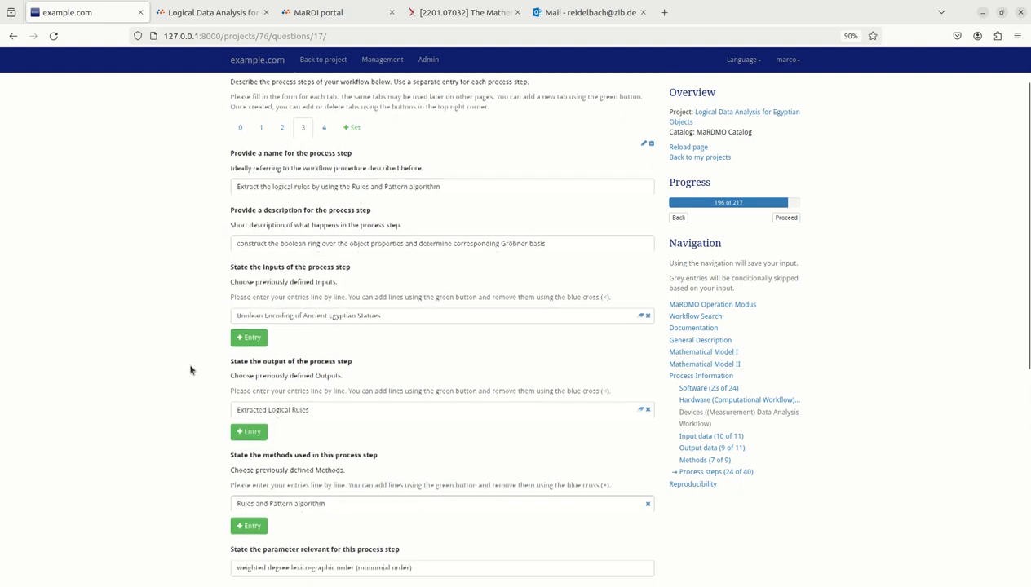
pyautogui.scroll(-4, 190, 371)
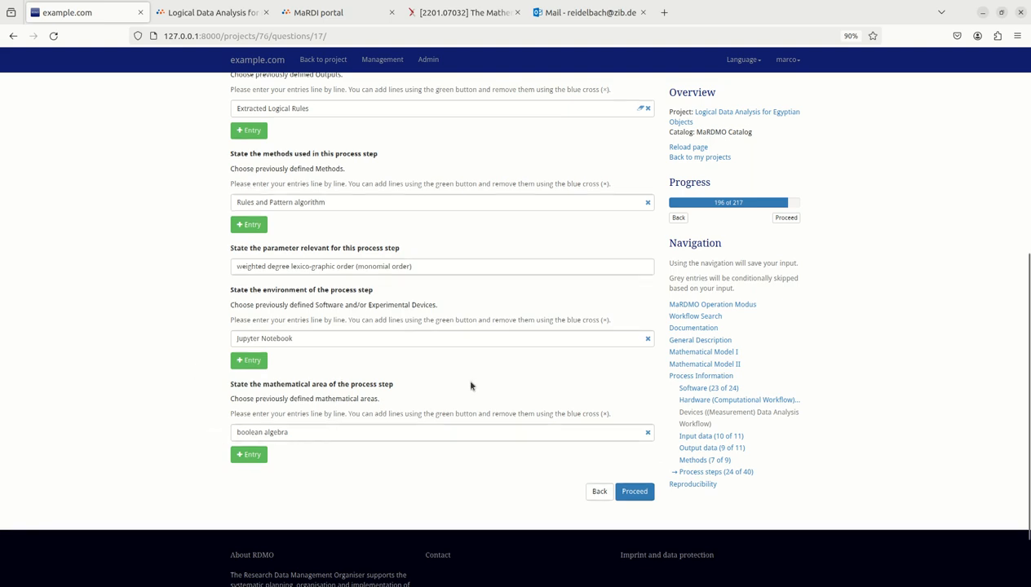
# - Open process step set 4 and review its name, description, input, output, methods, parameter, environment and mathematical area
pyautogui.scroll(5, 470, 386)
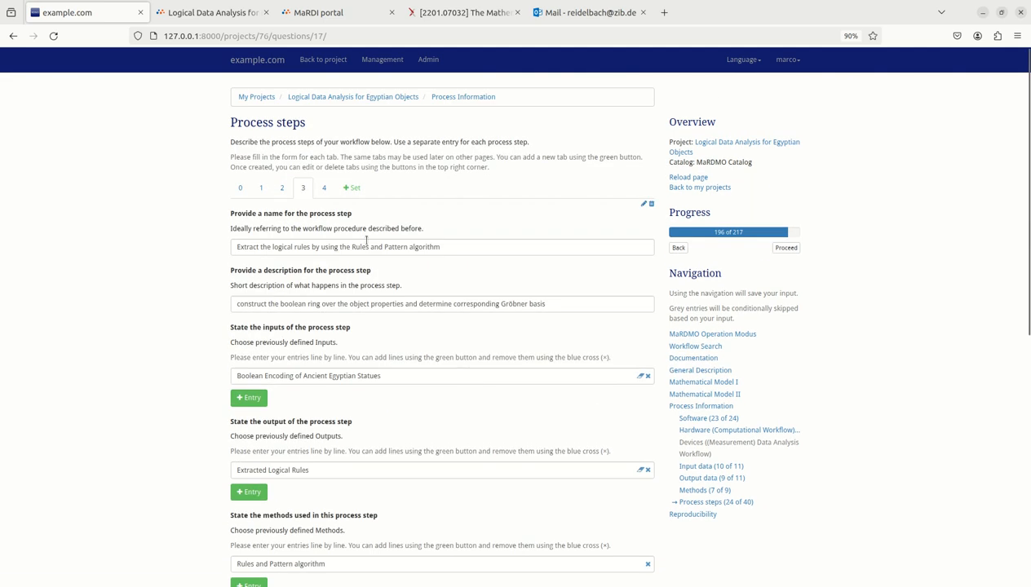
pyautogui.click(324, 188)
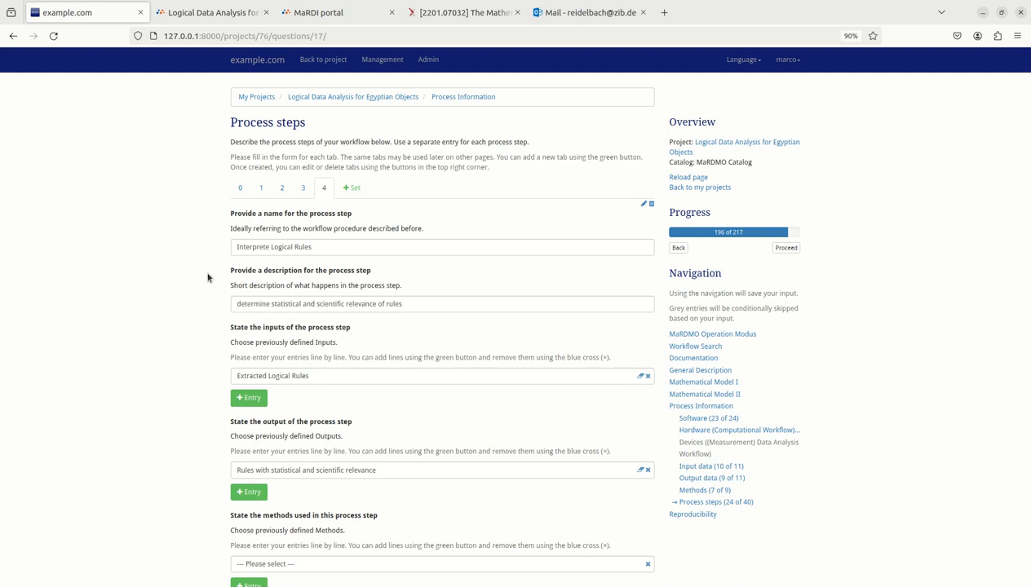
pyautogui.scroll(-5, 207, 278)
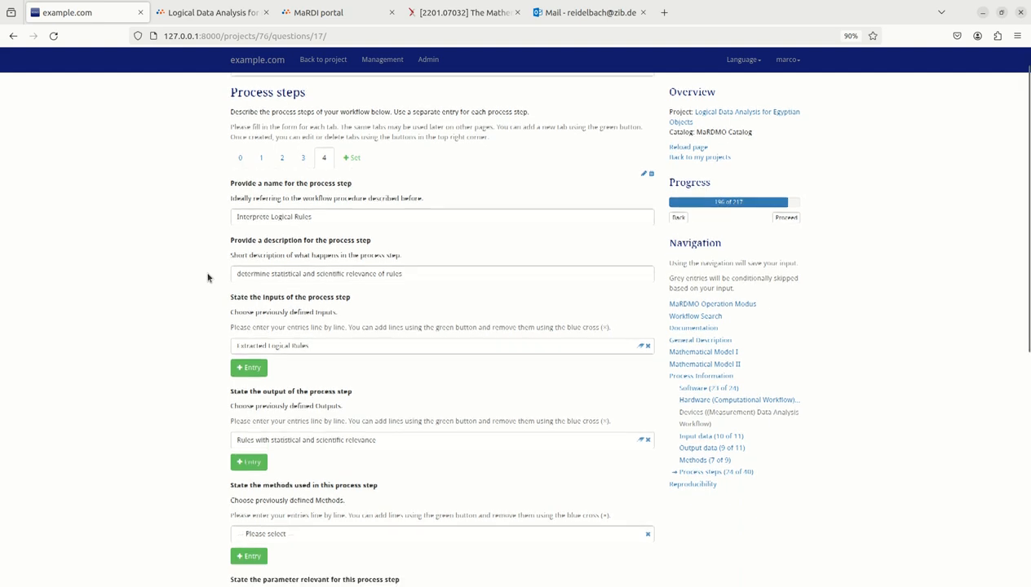
pyautogui.scroll(-2, 208, 278)
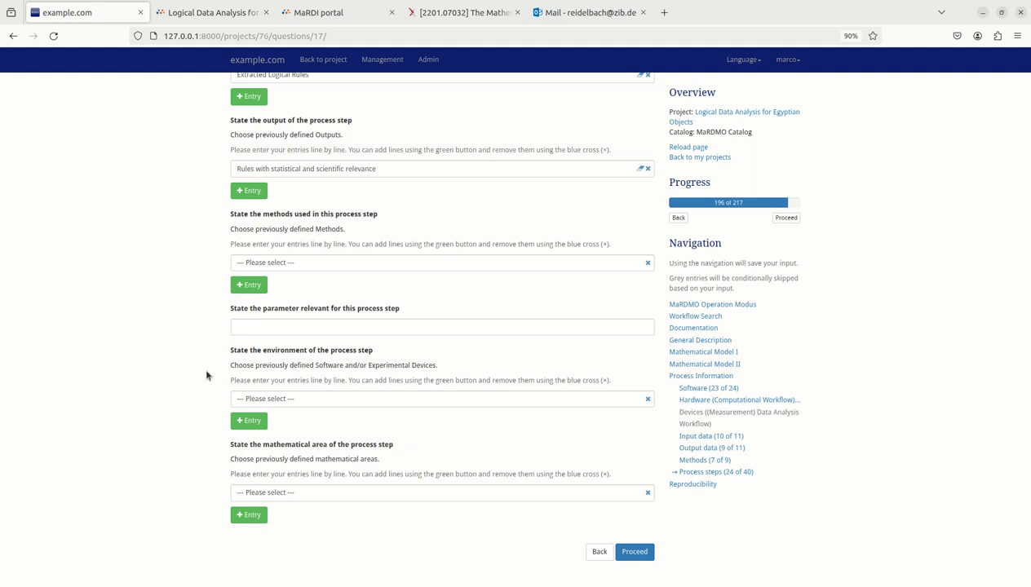
# - Review the computational workflow's reproducibility and transferability answers and proceed to the end of the questionnaire
pyautogui.click(634, 554)
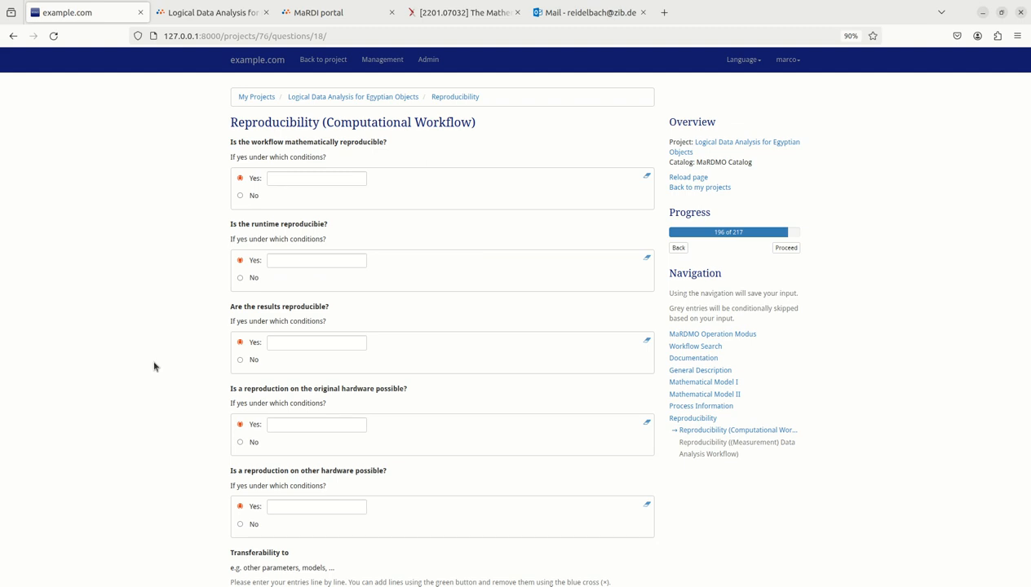
pyautogui.scroll(-3, 155, 367)
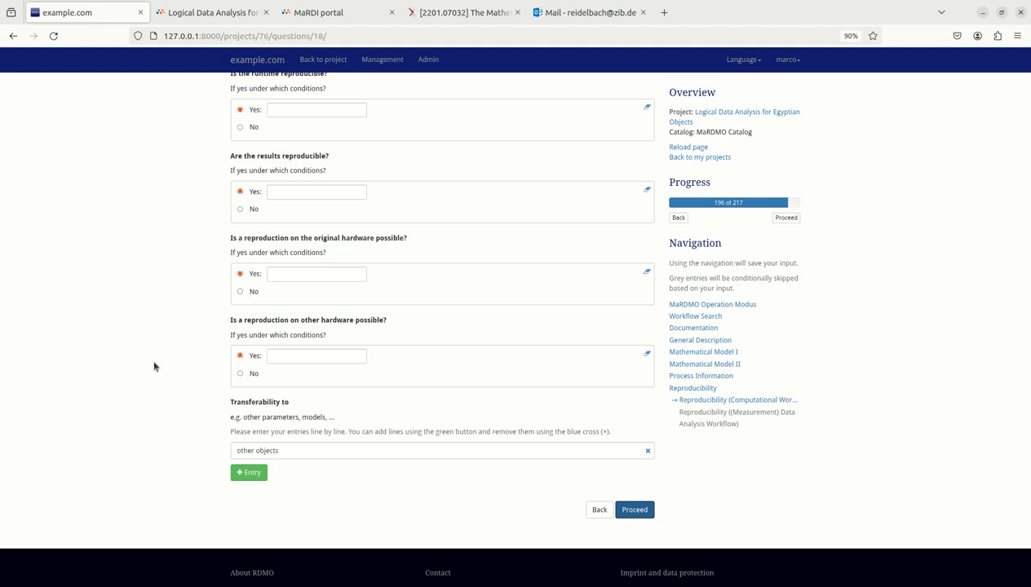
pyautogui.click(629, 511)
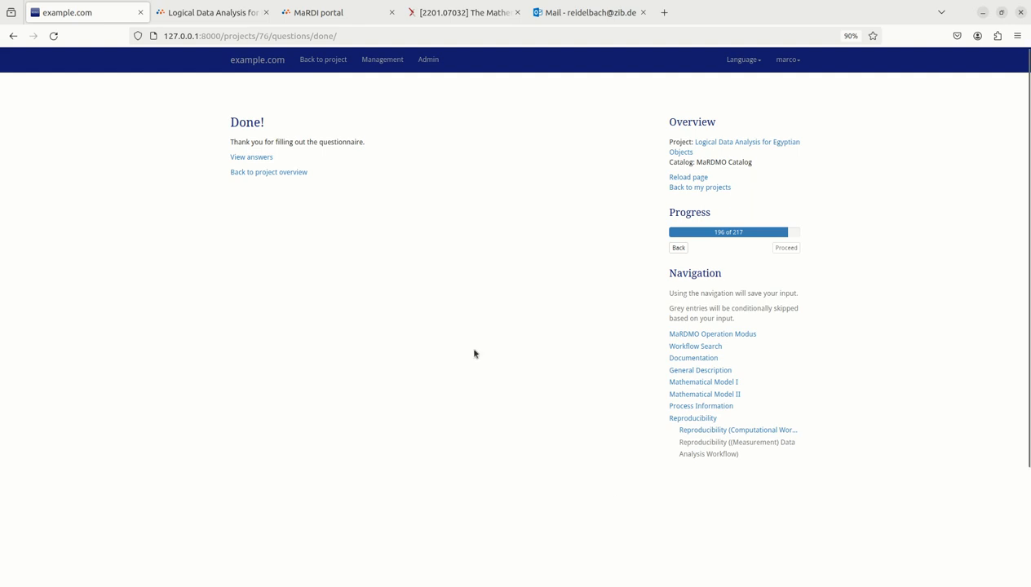
# - View the project's answers, looking through the operation modus, workflow search, documentation and general description sections
pyautogui.click(264, 160)
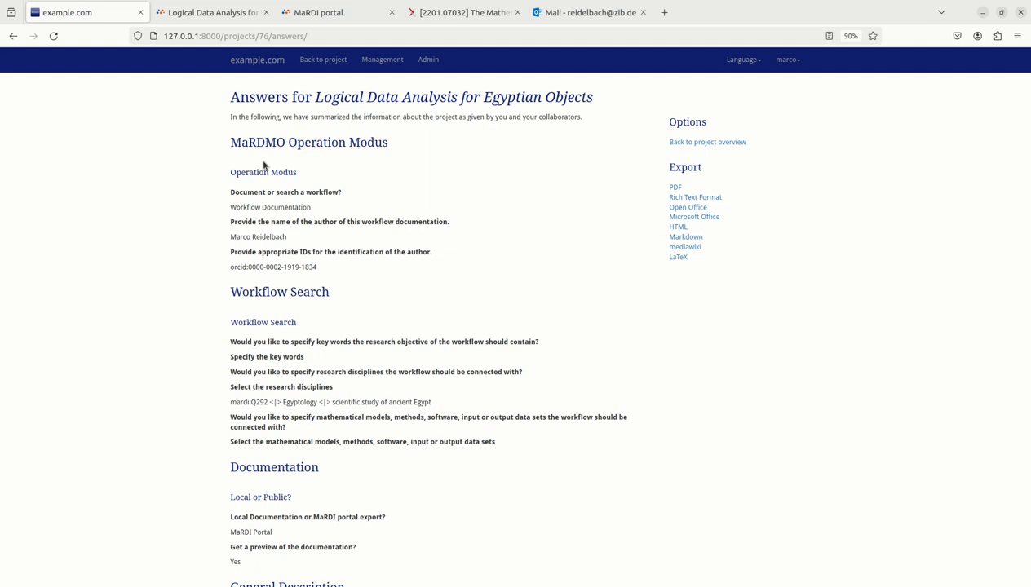
pyautogui.scroll(-1, 263, 165)
pyautogui.scroll(-4, 263, 165)
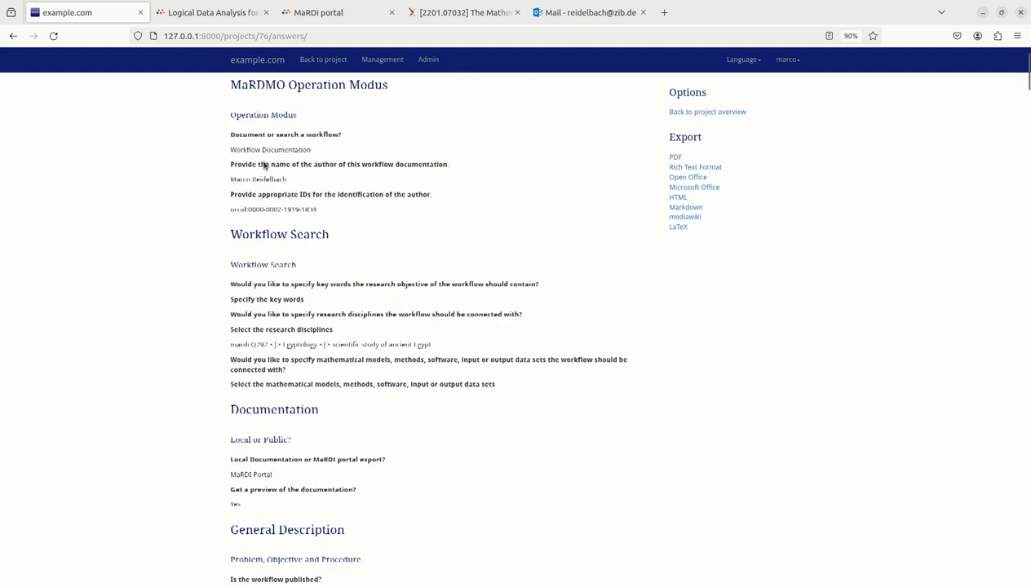
pyautogui.scroll(-7, 264, 165)
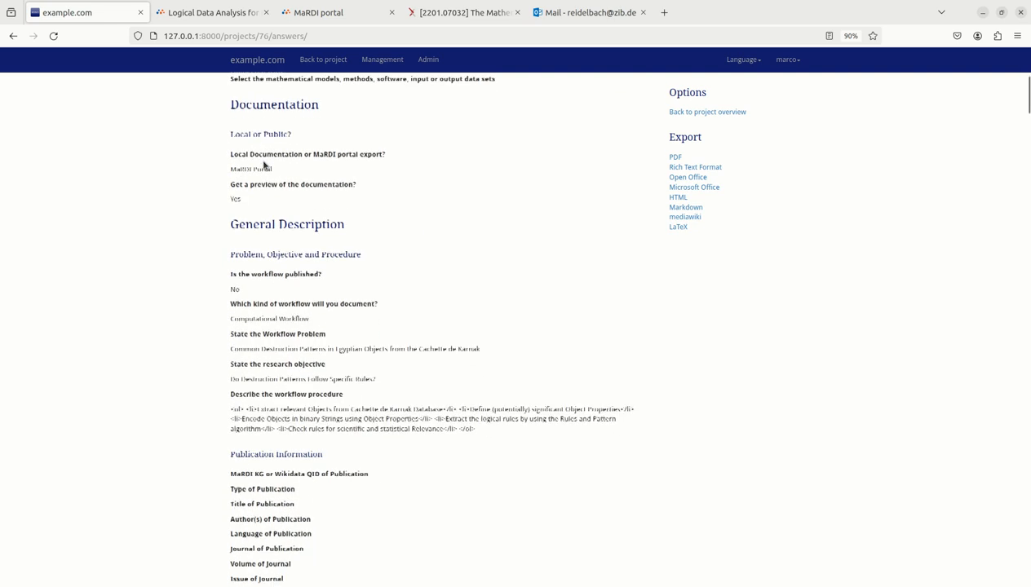
pyautogui.scroll(12, 263, 165)
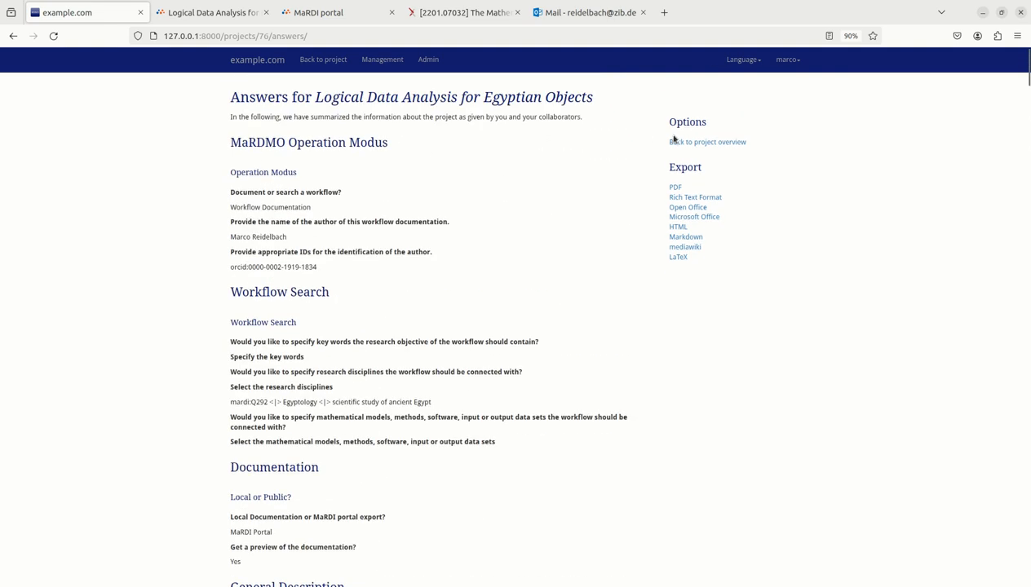
# - Run the MaRDI export from the project overview and check the preview's problem statement, disciplines, data streams, model and variables
pyautogui.click(695, 142)
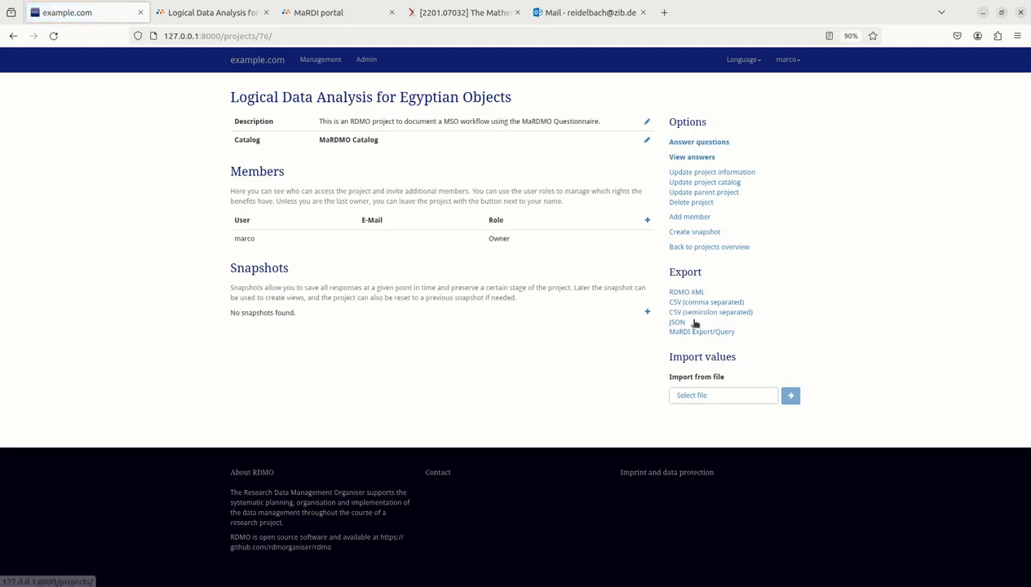
pyautogui.click(692, 332)
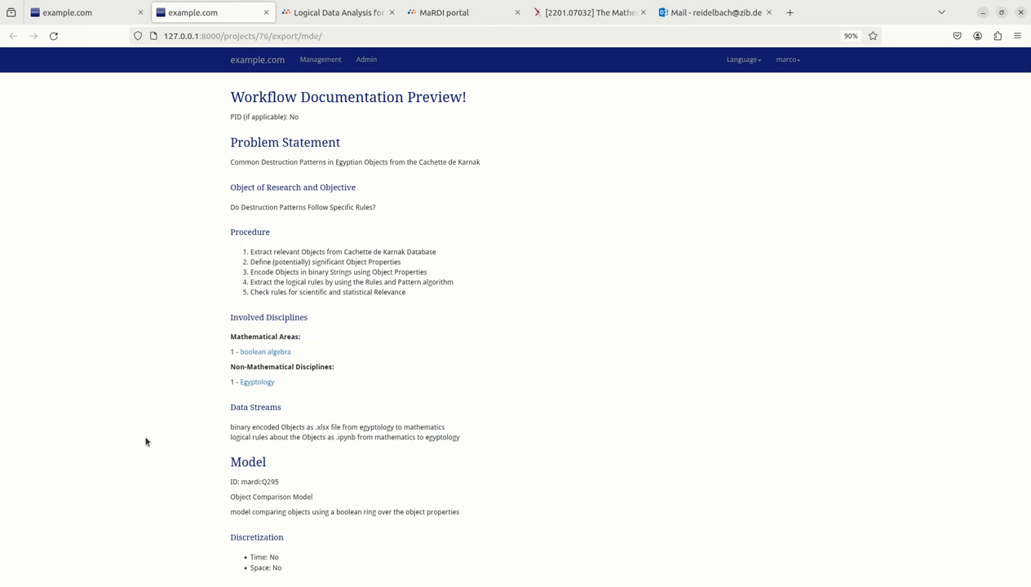
pyautogui.scroll(-5, 145, 442)
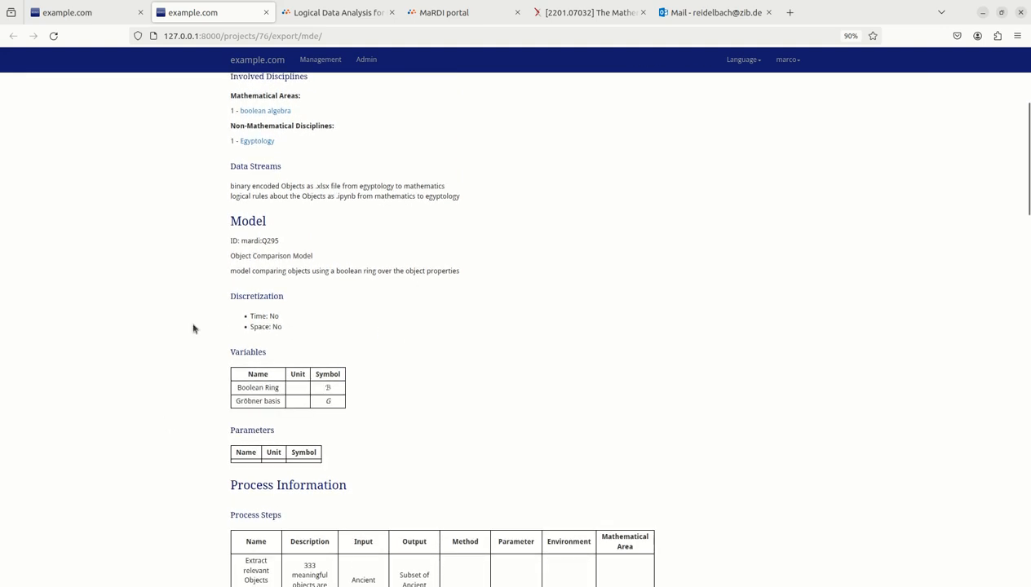
pyautogui.scroll(-1, 194, 328)
pyautogui.scroll(-5, 193, 329)
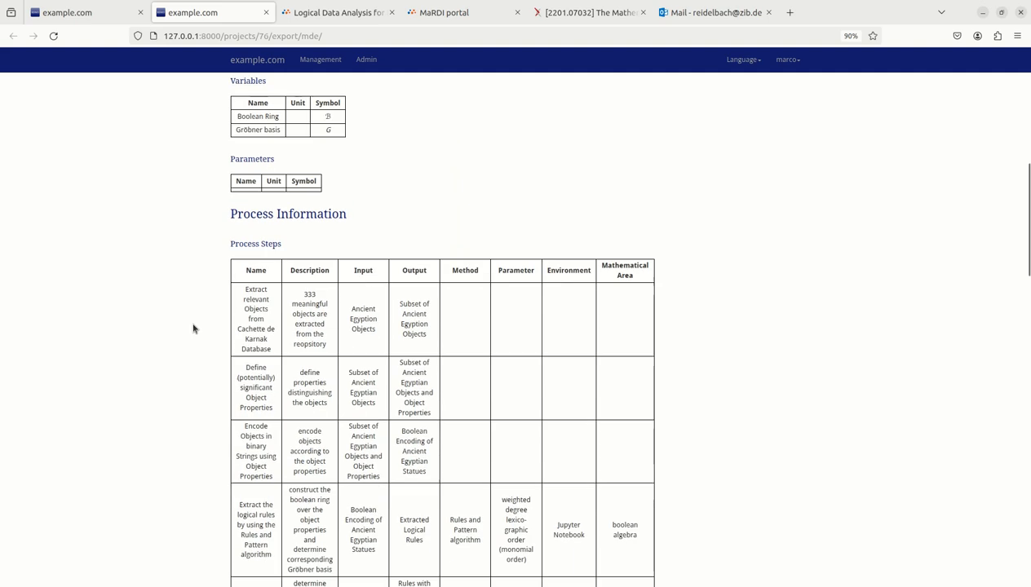
pyautogui.click(938, 1)
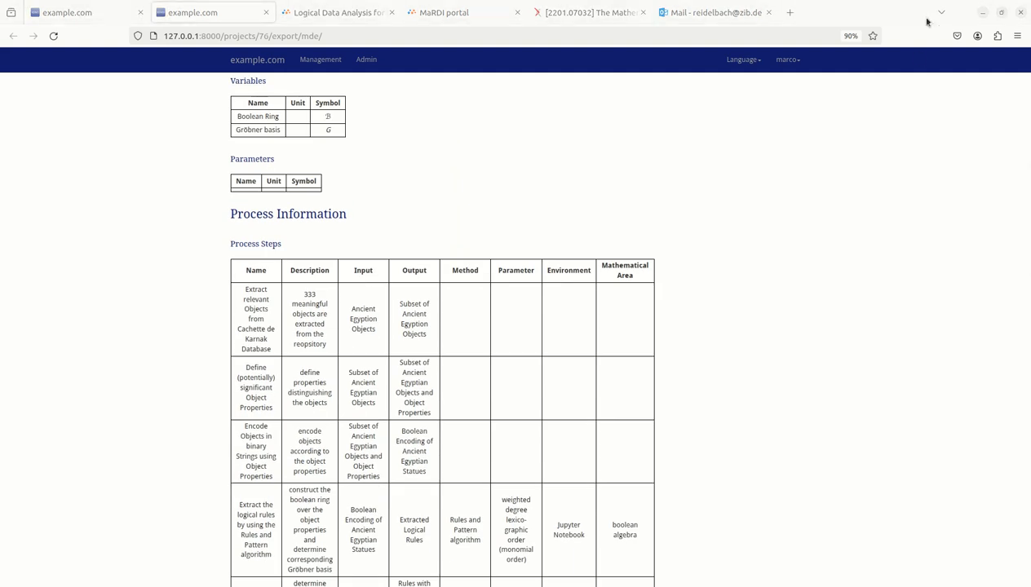
pyautogui.click(912, 44)
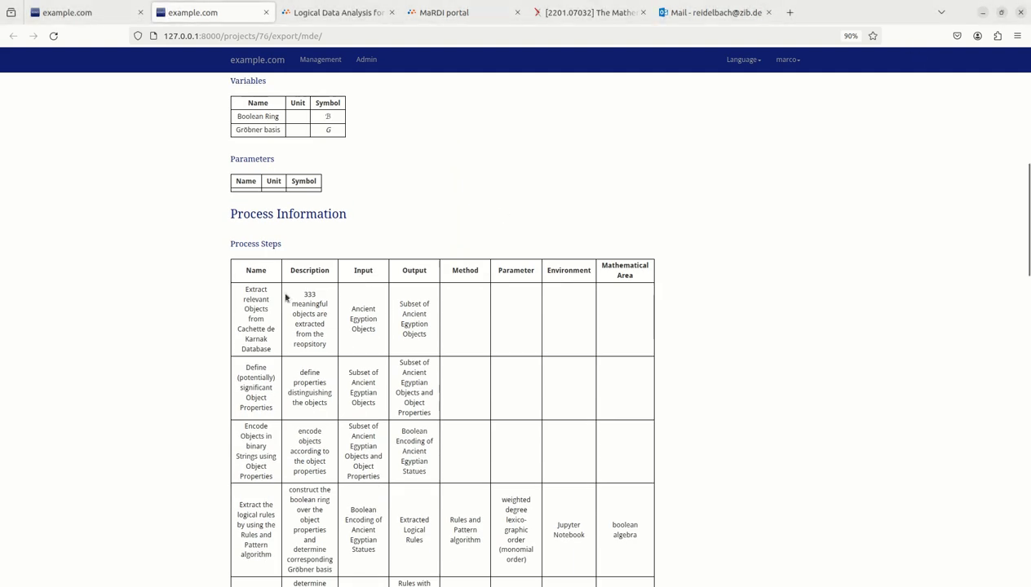
# - Review the preview's process steps, methods, software, hardware, input and output data and reproducibility sections, and close the preview
pyautogui.scroll(-3, 241, 285)
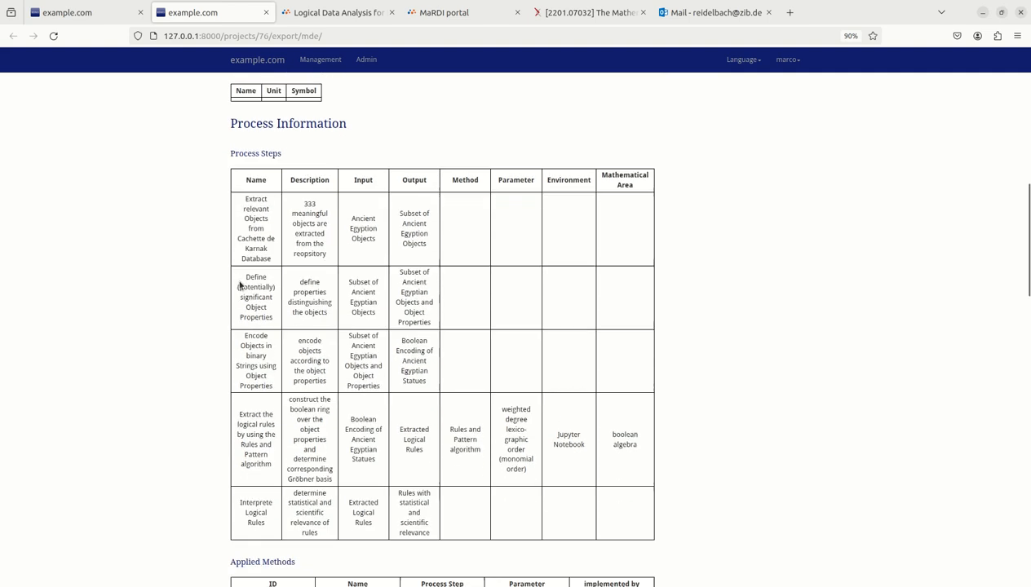
pyautogui.scroll(-6, 241, 284)
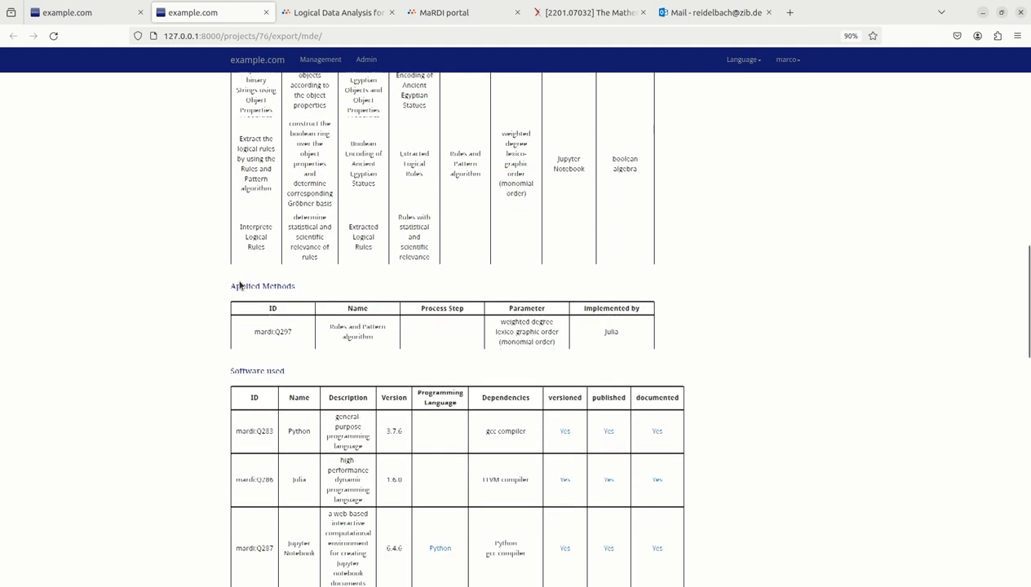
pyautogui.scroll(-7, 240, 284)
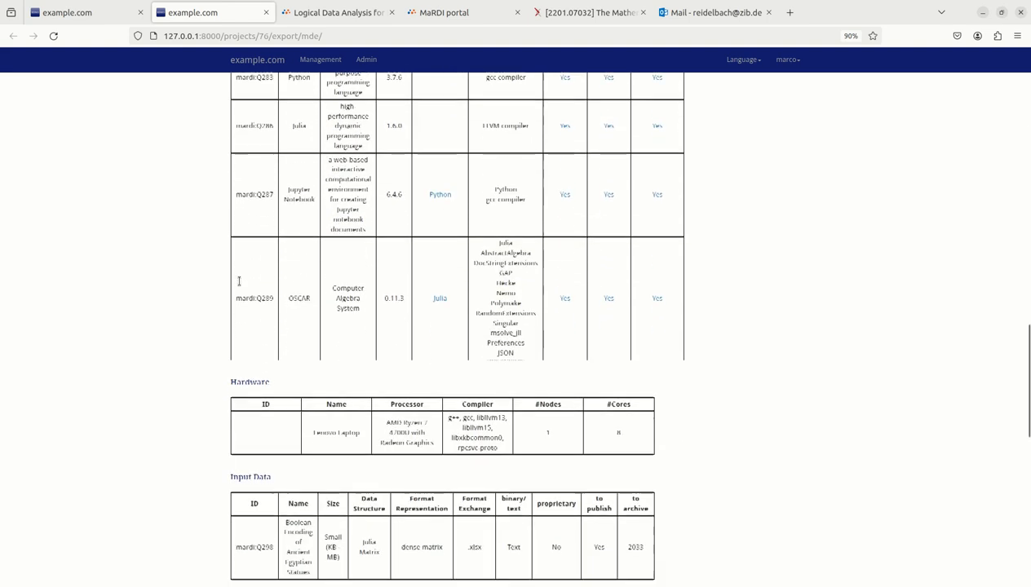
pyautogui.scroll(-6, 239, 281)
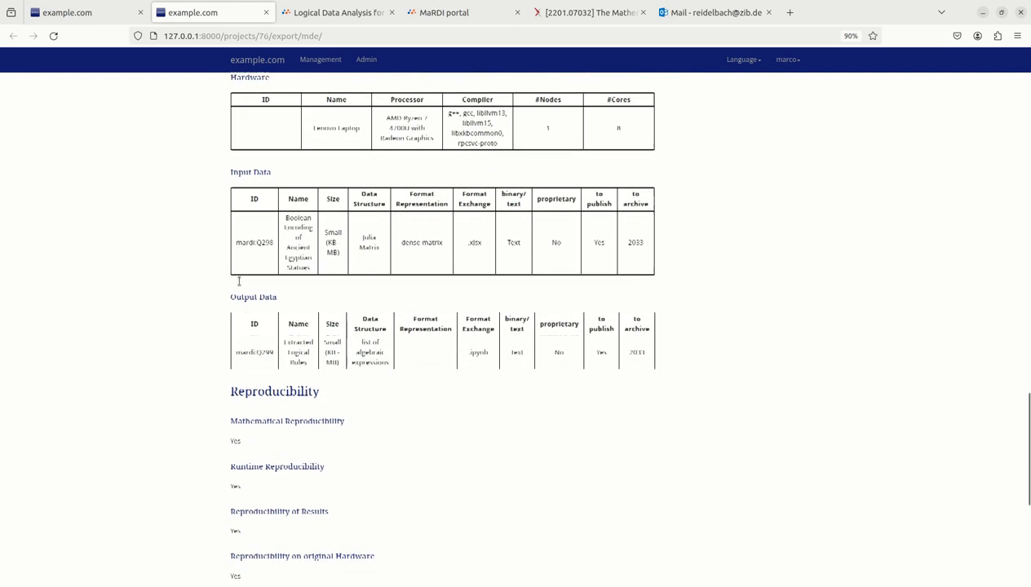
pyautogui.scroll(-3, 239, 283)
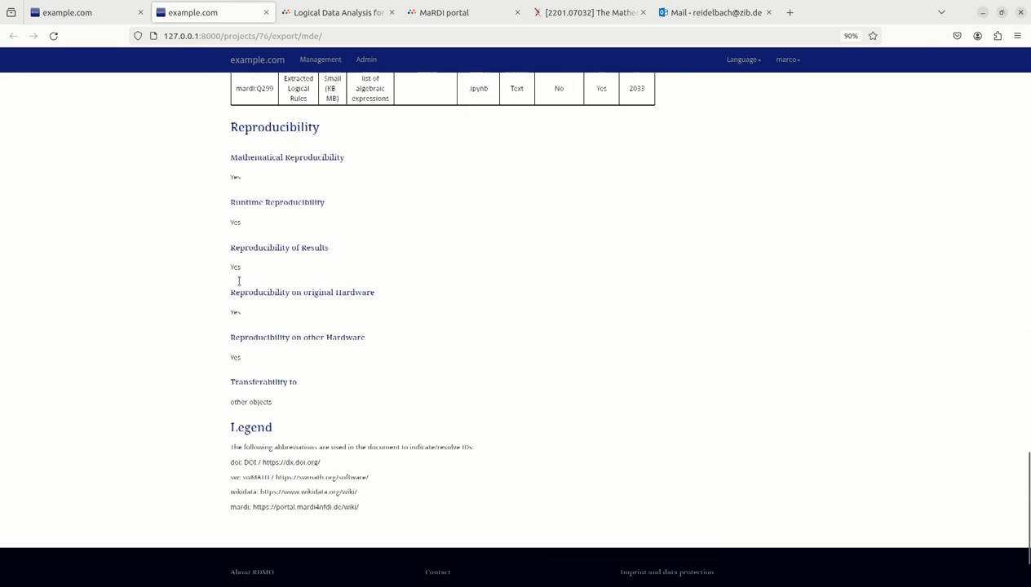
pyautogui.scroll(20, 240, 285)
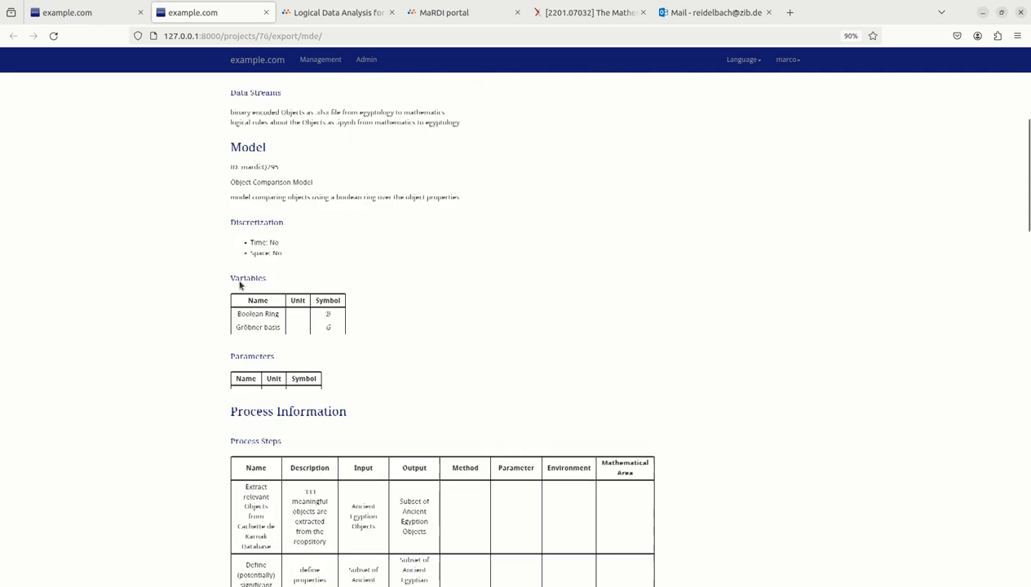
pyautogui.click(266, 13)
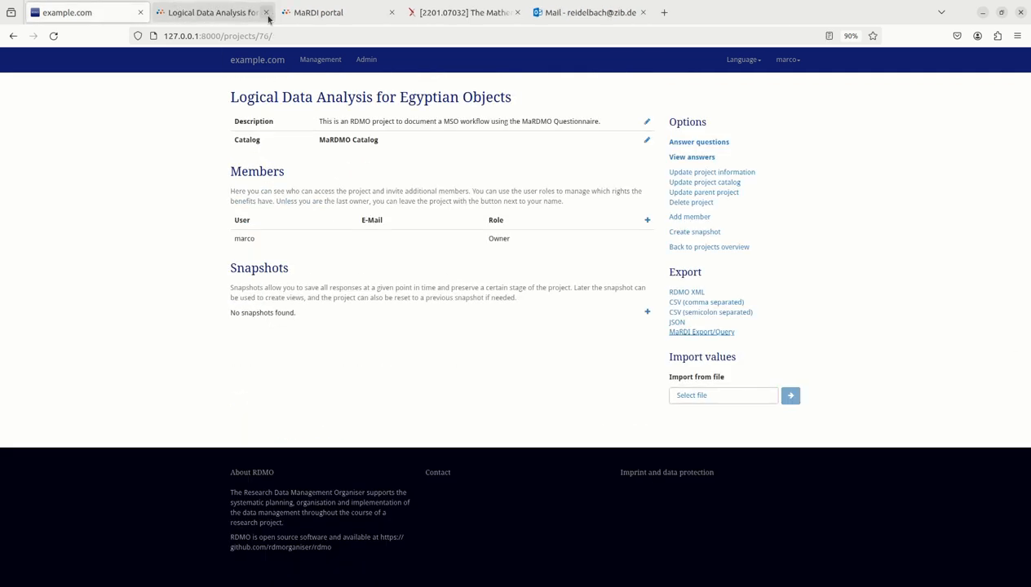
# - Set the documentation preview question to No and export the workflow to the MaRDI portal from the project overview
pyautogui.click(685, 142)
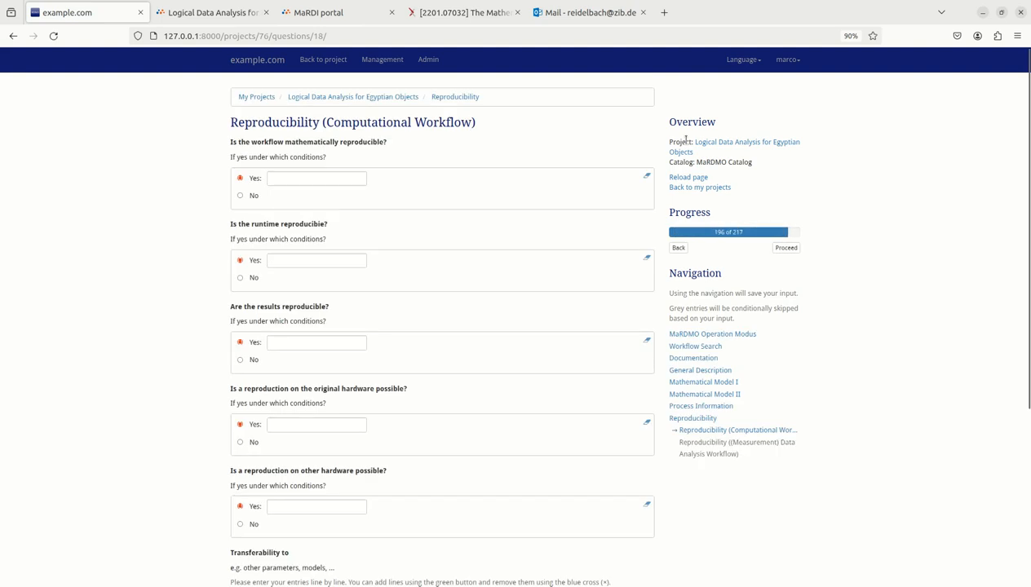
pyautogui.click(703, 359)
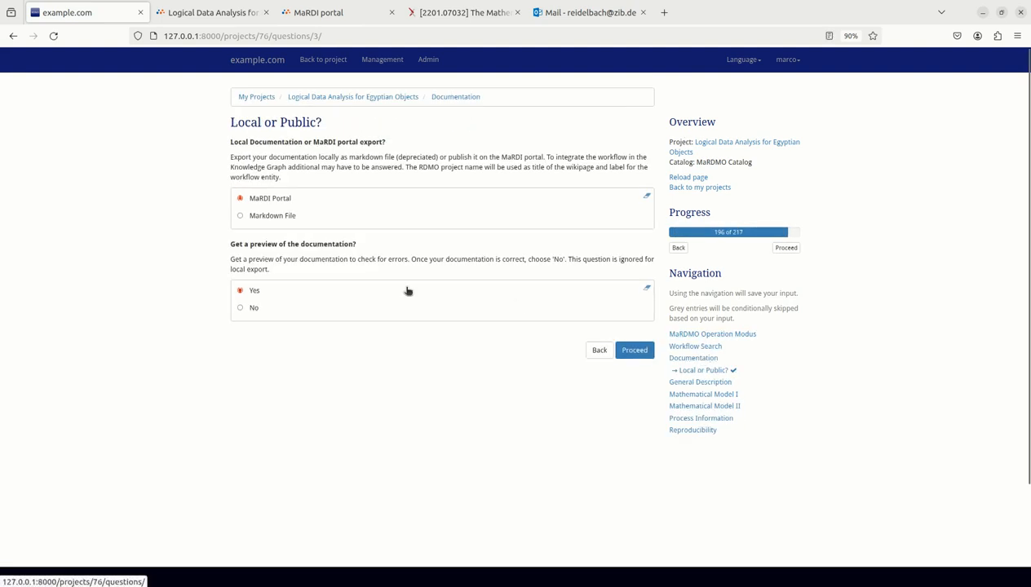
pyautogui.click(635, 351)
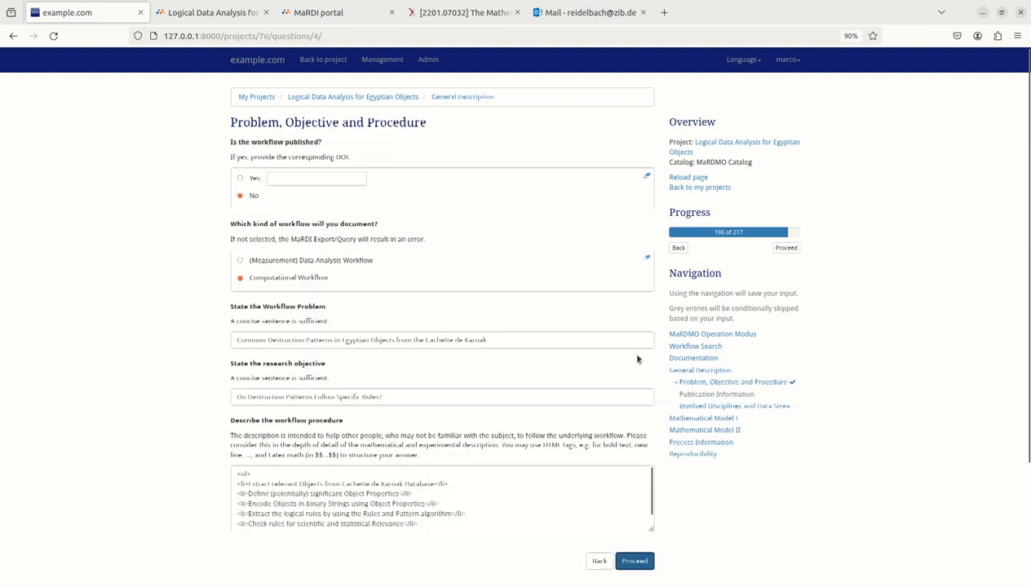
pyautogui.click(742, 148)
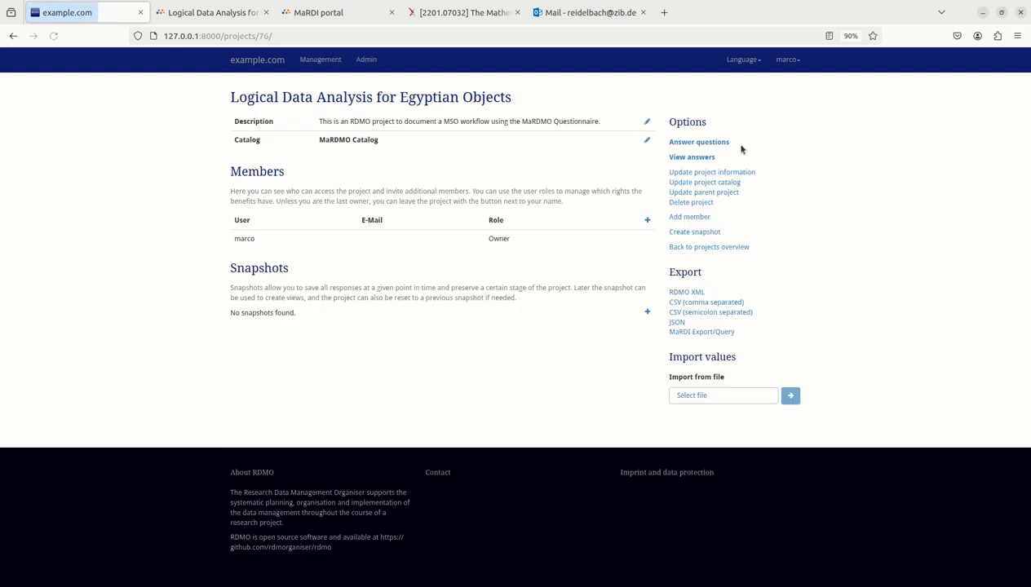
pyautogui.click(692, 335)
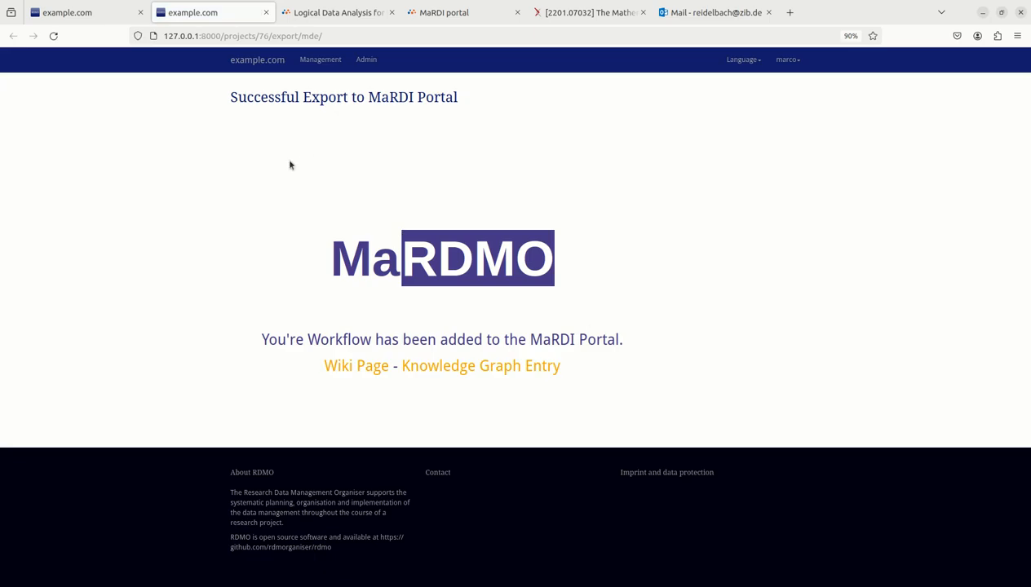
# - Open the exported workflow's wiki page and review it from the problem statement through process steps, reproducibility and legend
pyautogui.click(350, 369)
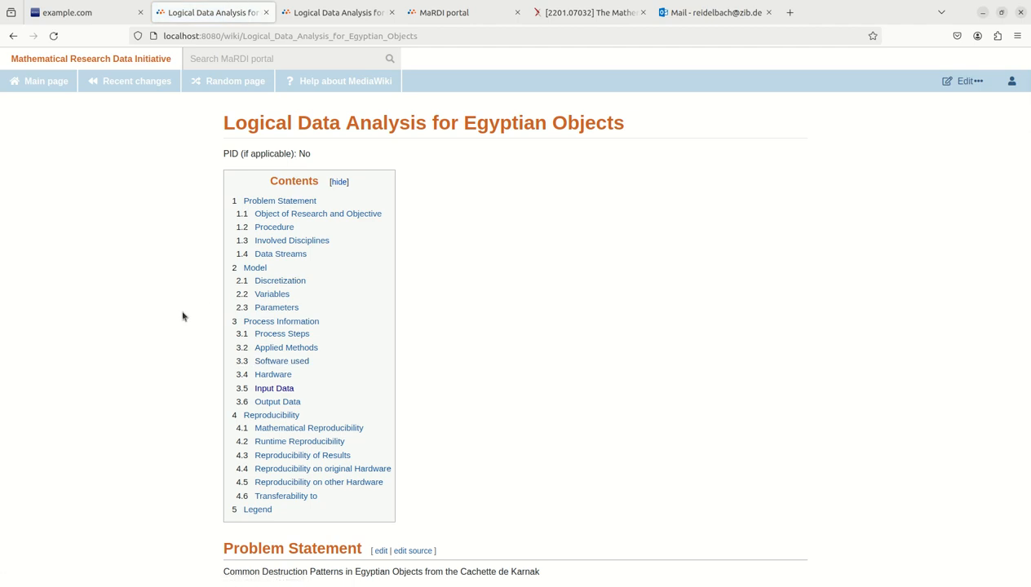
pyautogui.scroll(-10, 183, 316)
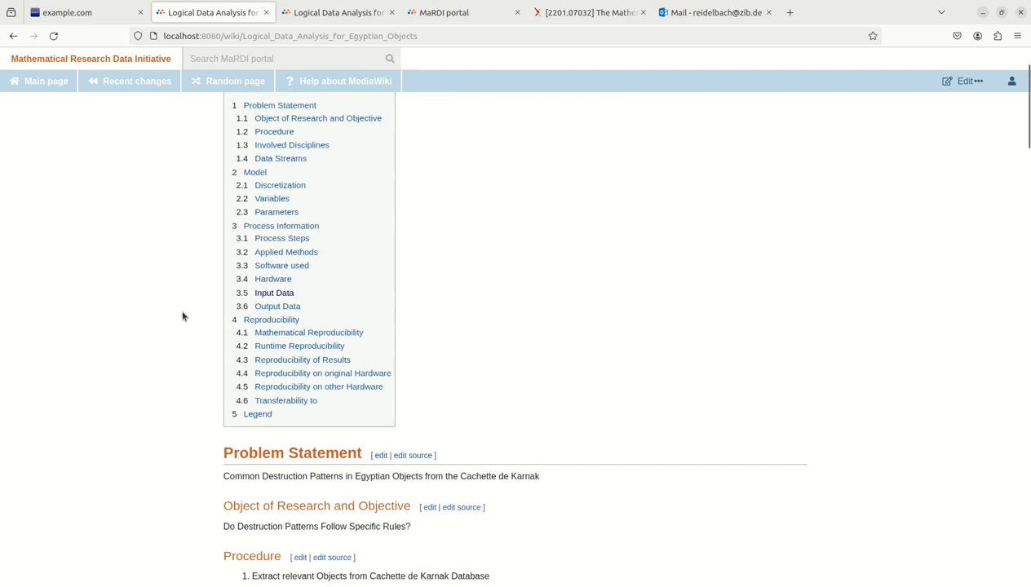
pyautogui.scroll(-15, 183, 316)
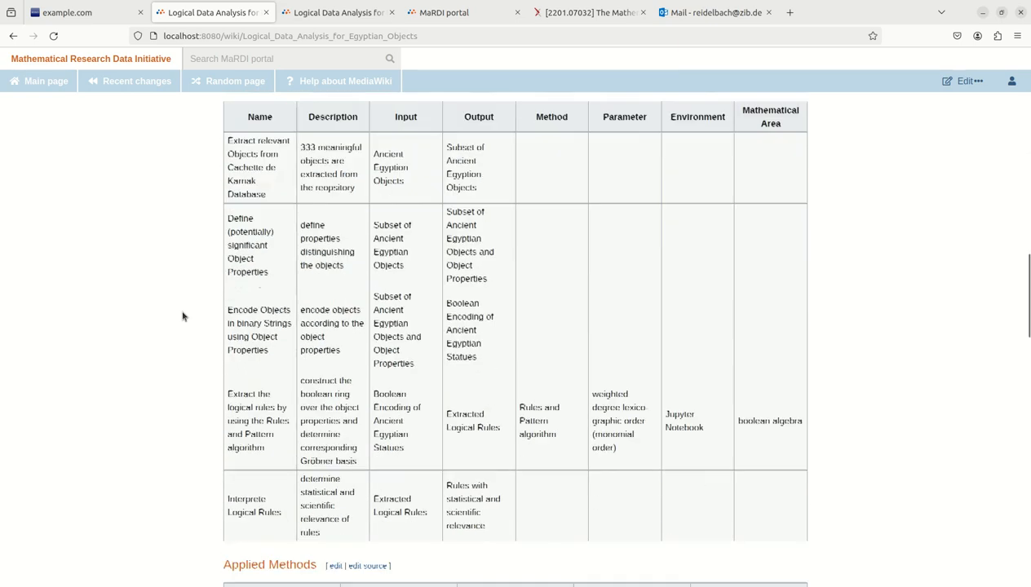
pyautogui.scroll(-15, 183, 317)
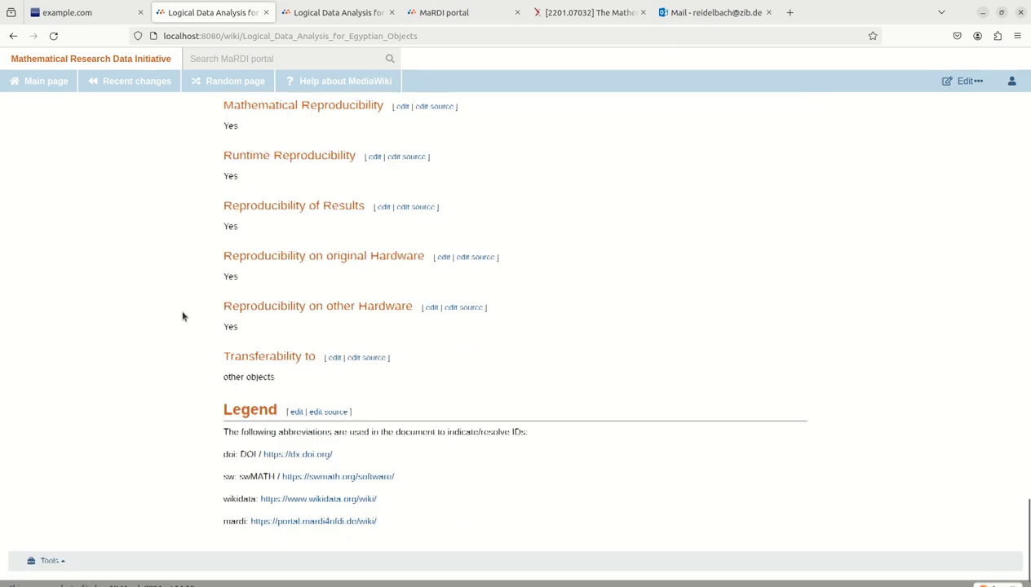
# - Return to the export result page and open the workflow's Knowledge Graph entry
pyautogui.click(12, 35)
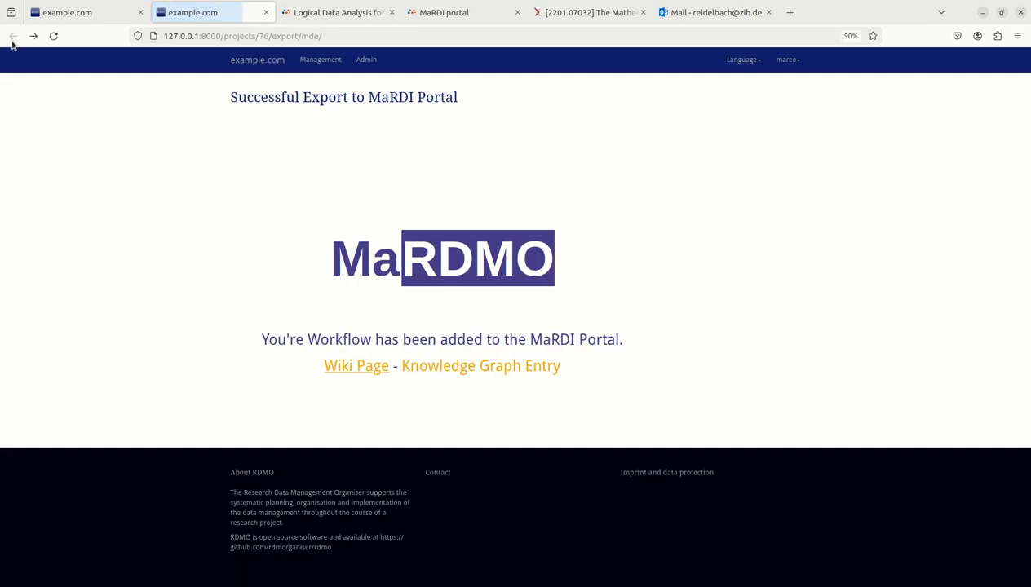
pyautogui.click(476, 367)
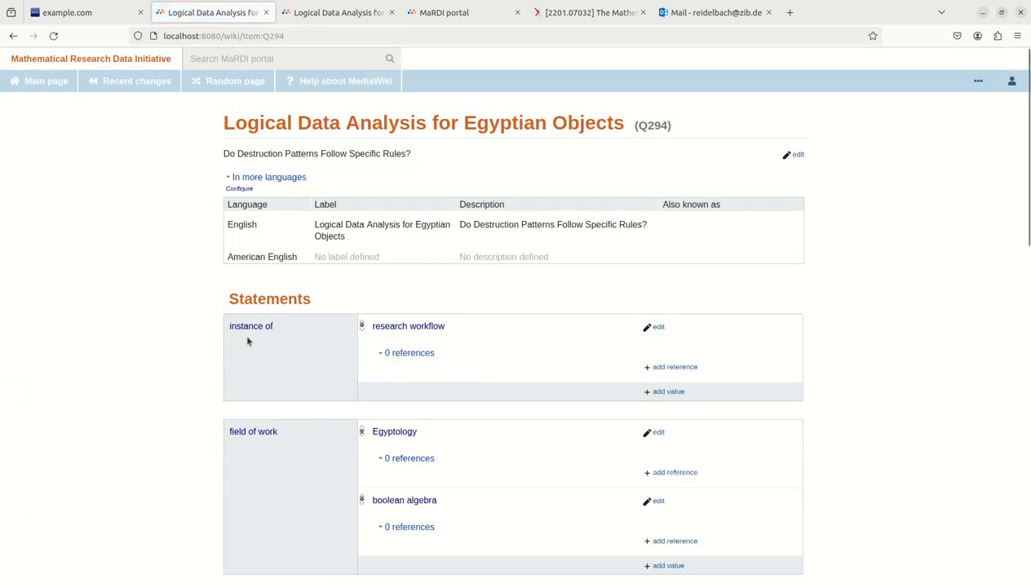
# - Examine the workflow item's statements in the Knowledge Graph, covering instance of, field of work, uses and author
pyautogui.scroll(-1, 248, 341)
pyautogui.scroll(1, 249, 342)
pyautogui.scroll(-4, 325, 395)
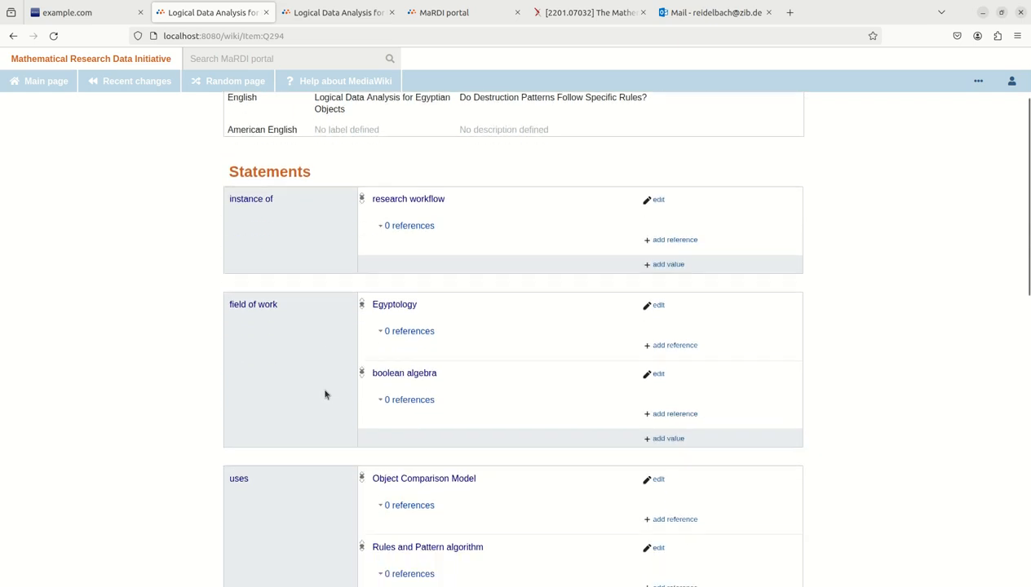
pyautogui.scroll(-4, 324, 395)
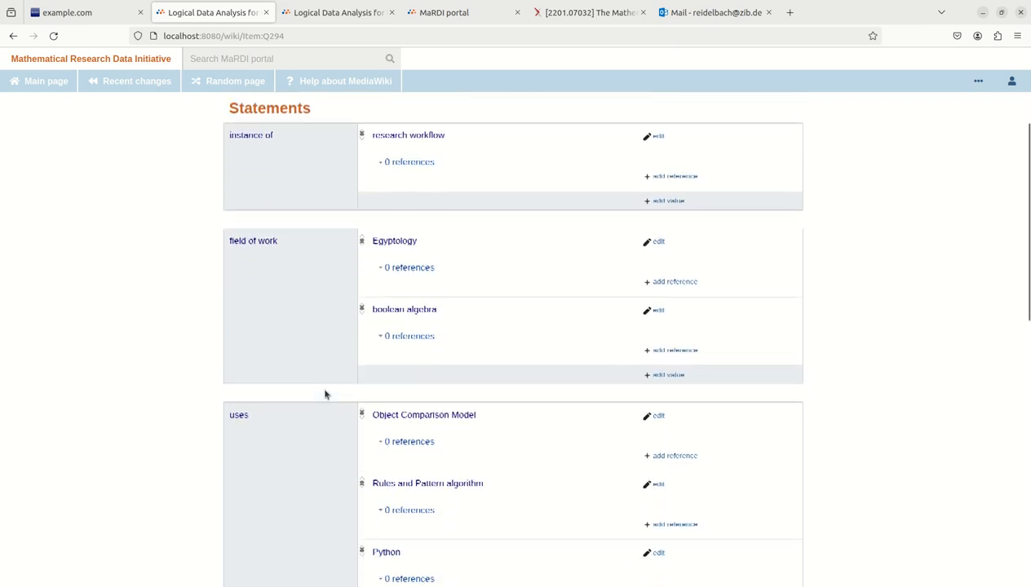
pyautogui.scroll(-2, 324, 395)
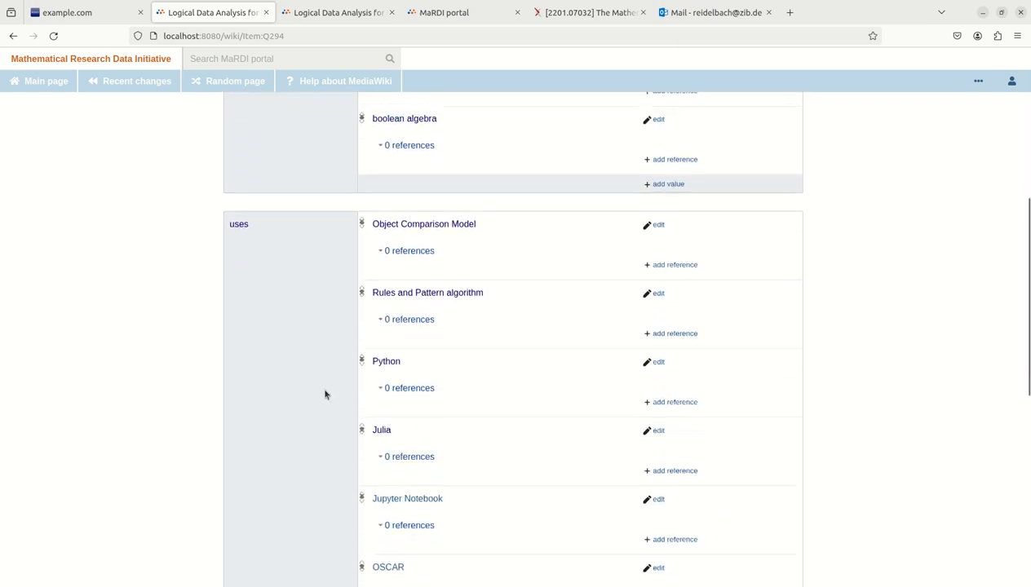
pyautogui.scroll(-2, 325, 395)
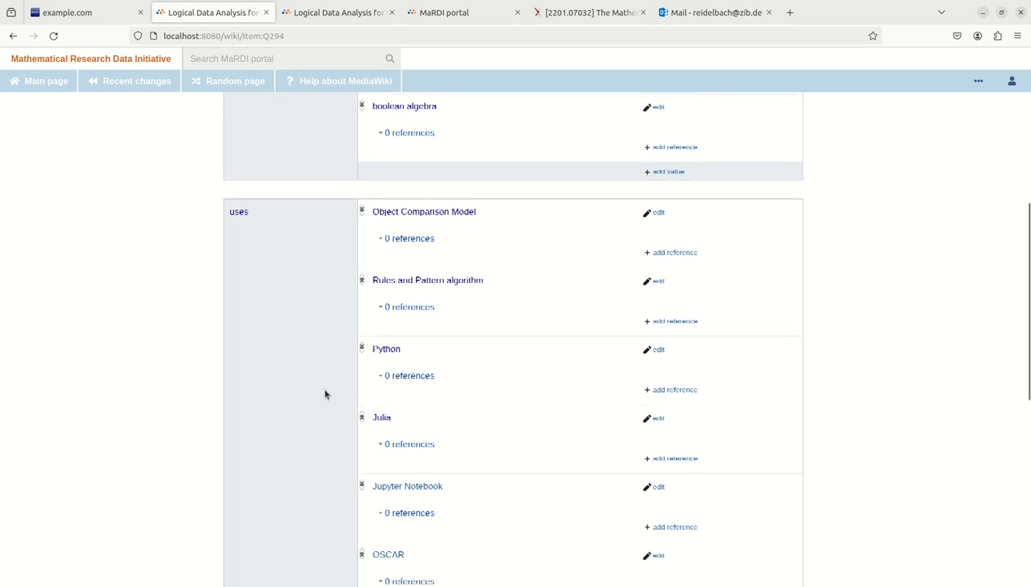
pyautogui.scroll(-5, 324, 395)
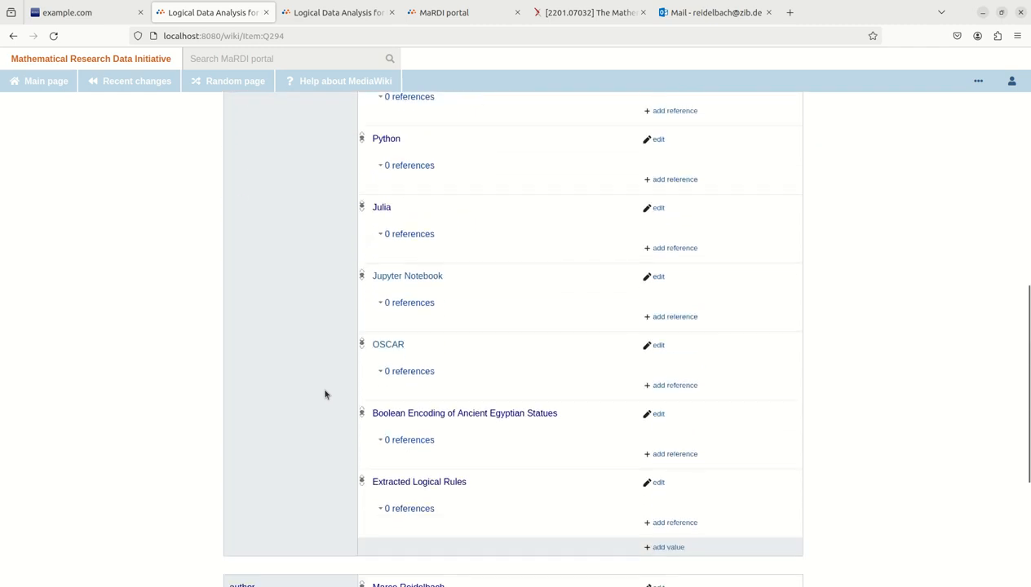
pyautogui.scroll(-4, 325, 394)
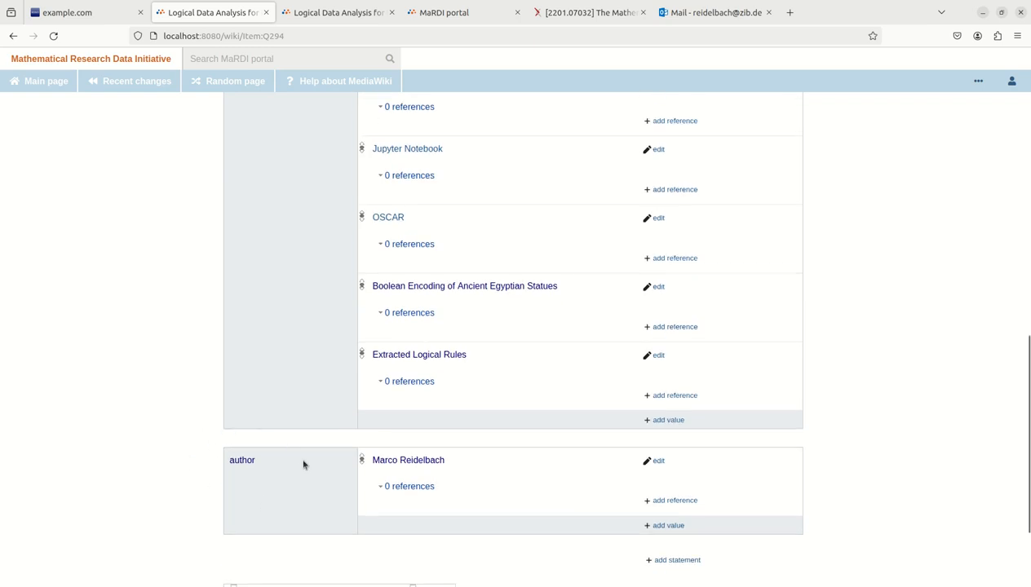
pyautogui.scroll(20, 303, 464)
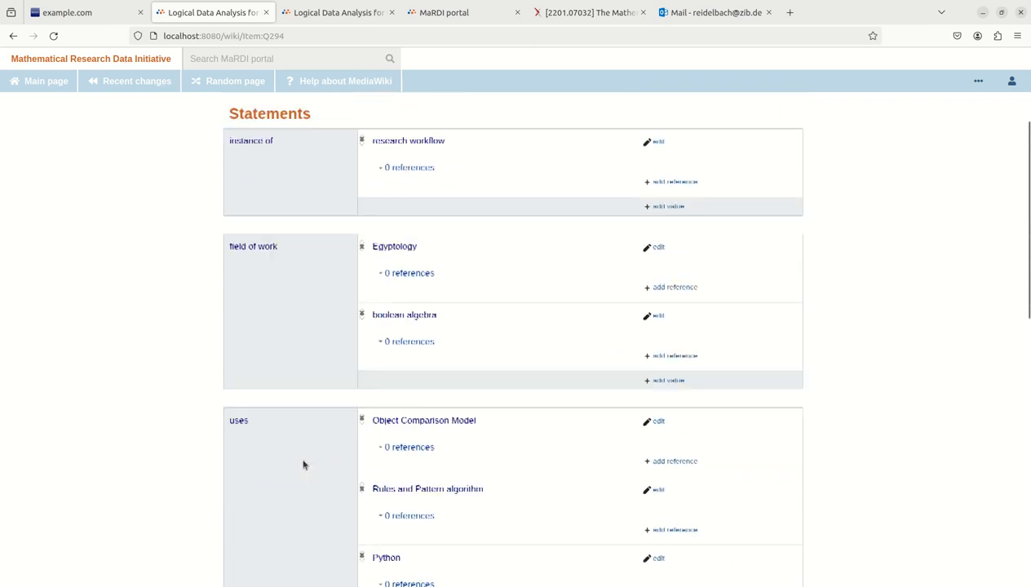